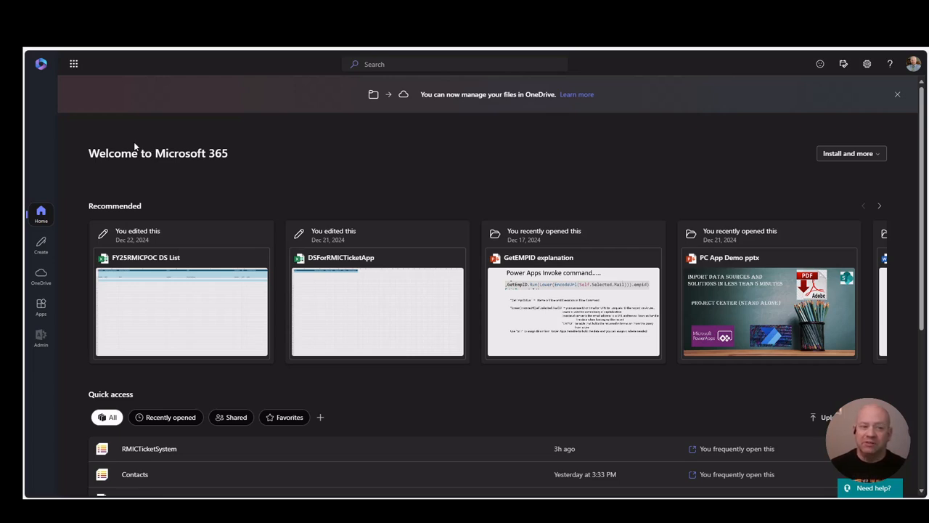
Step: Open the article on creating different columns in a SharePoint library using Power Automate and read its introduction
{"action": "mouse_move", "coordinate": [24, 111]}
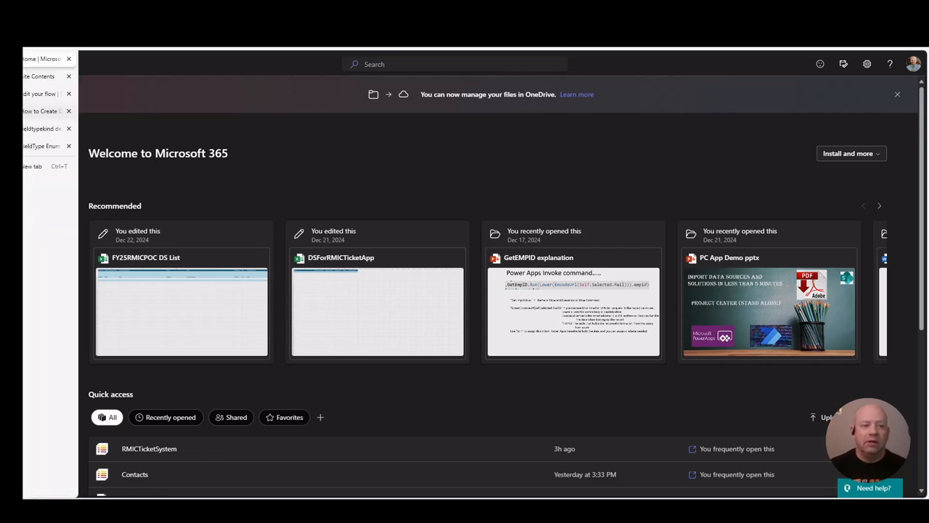
{"action": "left_click", "coordinate": [41, 114]}
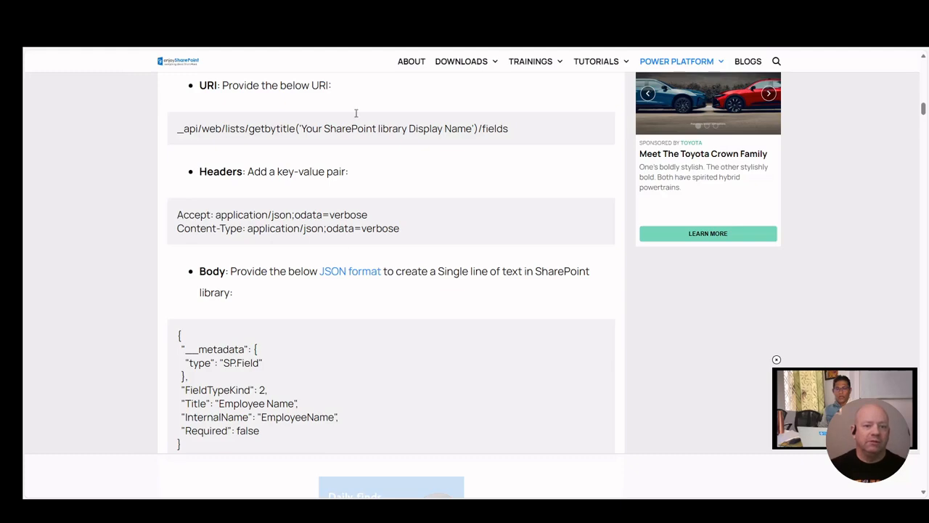
{"action": "scroll", "coordinate": [311, 180], "scroll_direction": "up", "scroll_amount": 5}
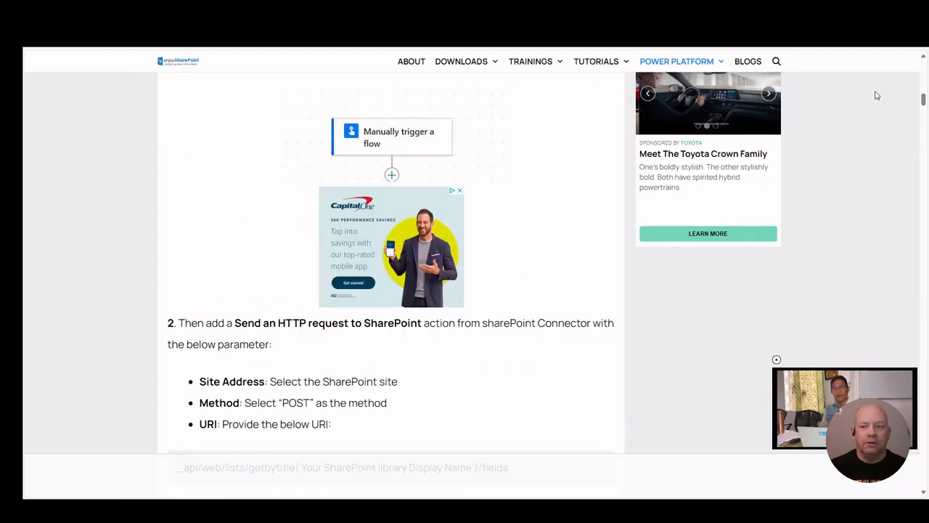
{"action": "scroll", "coordinate": [876, 96], "scroll_direction": "up", "scroll_amount": 8}
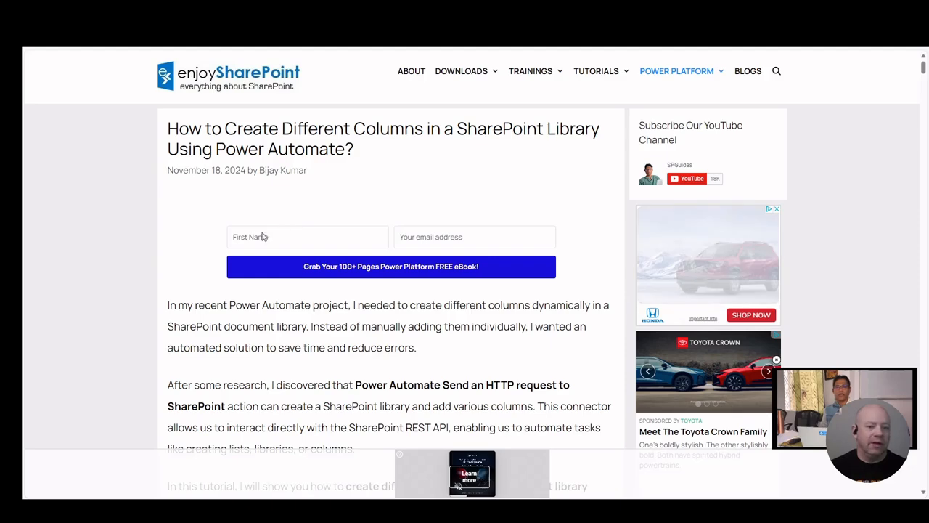
{"action": "scroll", "coordinate": [193, 246], "scroll_direction": "down", "scroll_amount": 1}
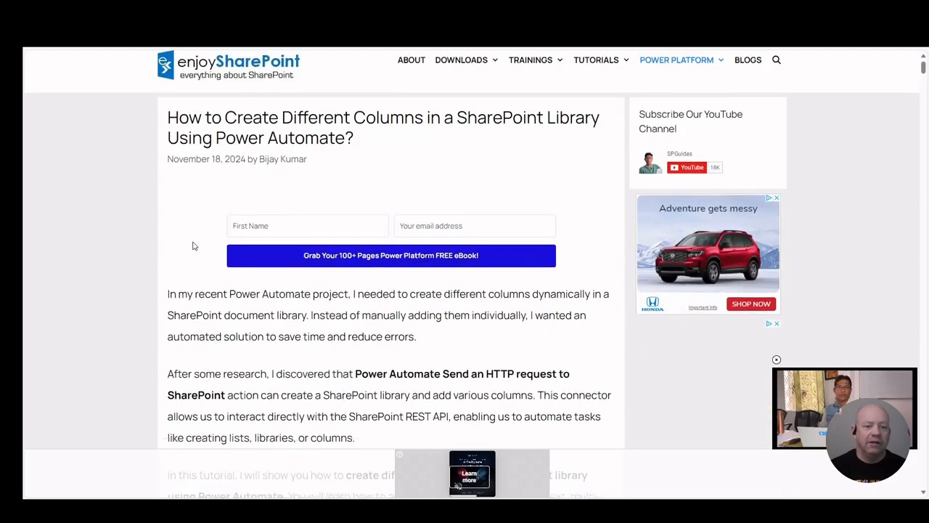
{"action": "scroll", "coordinate": [193, 247], "scroll_direction": "down", "scroll_amount": 3}
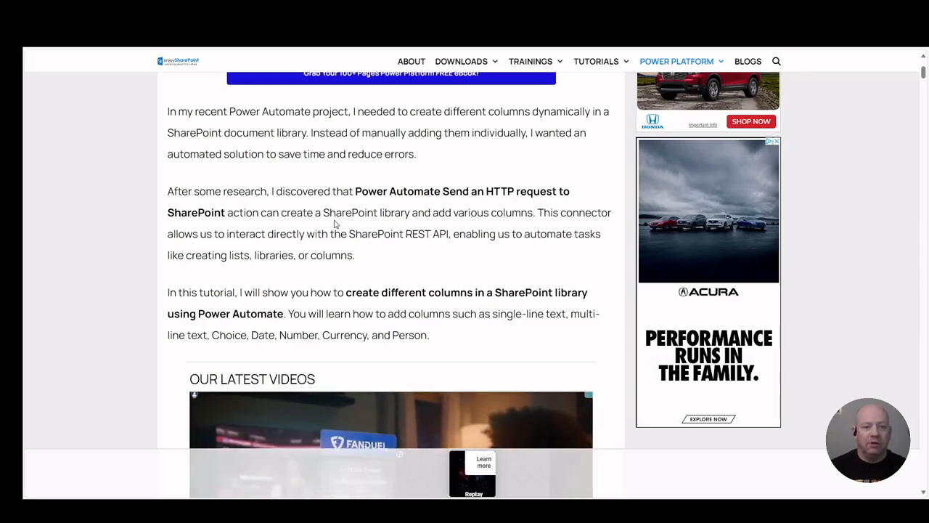
{"action": "scroll", "coordinate": [335, 223], "scroll_direction": "down", "scroll_amount": 8}
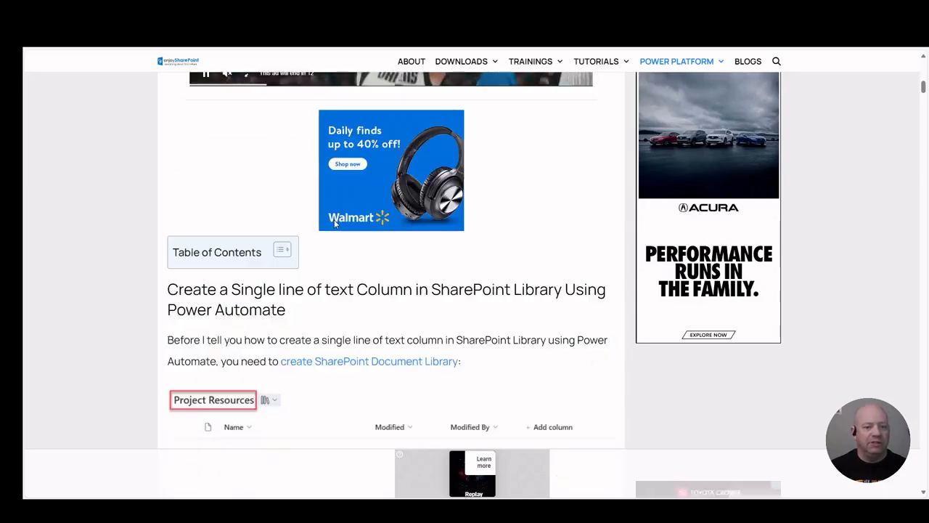
Step: Examine the article's Send an HTTP request to SharePoint parameters and JSON body, highlighting the FieldTypeKind property
{"action": "scroll", "coordinate": [336, 223], "scroll_direction": "down", "scroll_amount": 3}
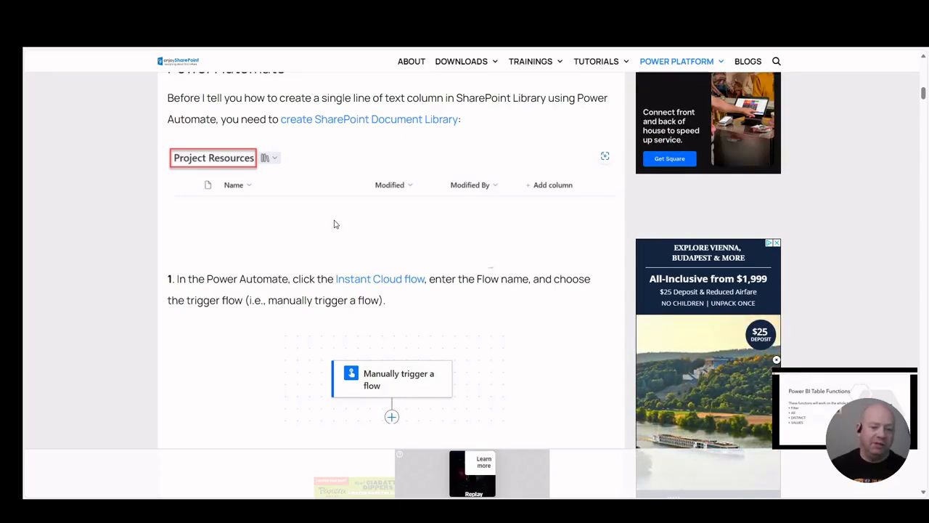
{"action": "scroll", "coordinate": [225, 328], "scroll_direction": "down", "scroll_amount": 2}
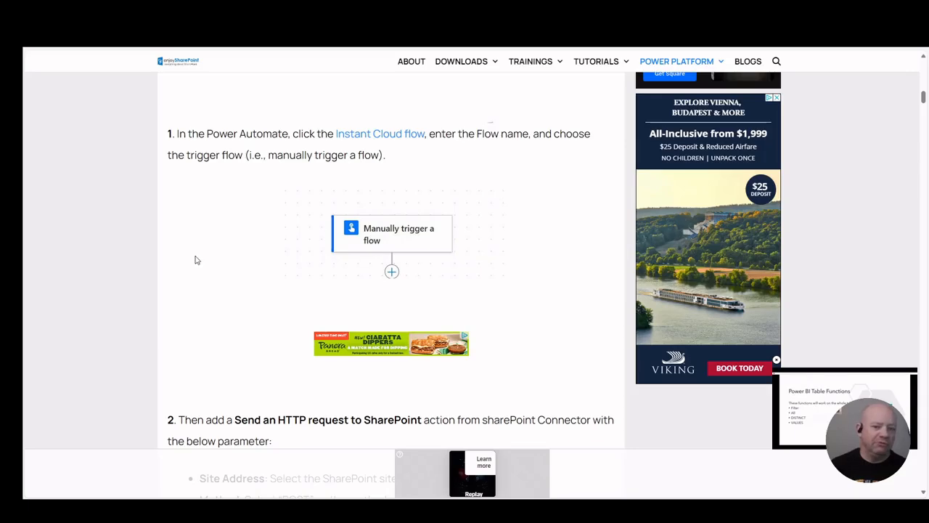
{"action": "scroll", "coordinate": [195, 260], "scroll_direction": "down", "scroll_amount": 4}
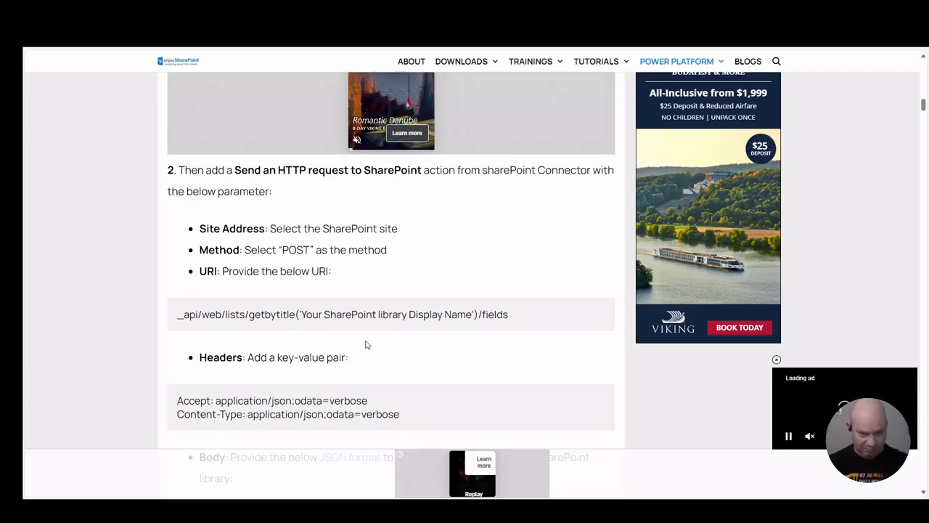
{"action": "scroll", "coordinate": [367, 344], "scroll_direction": "down", "scroll_amount": 3}
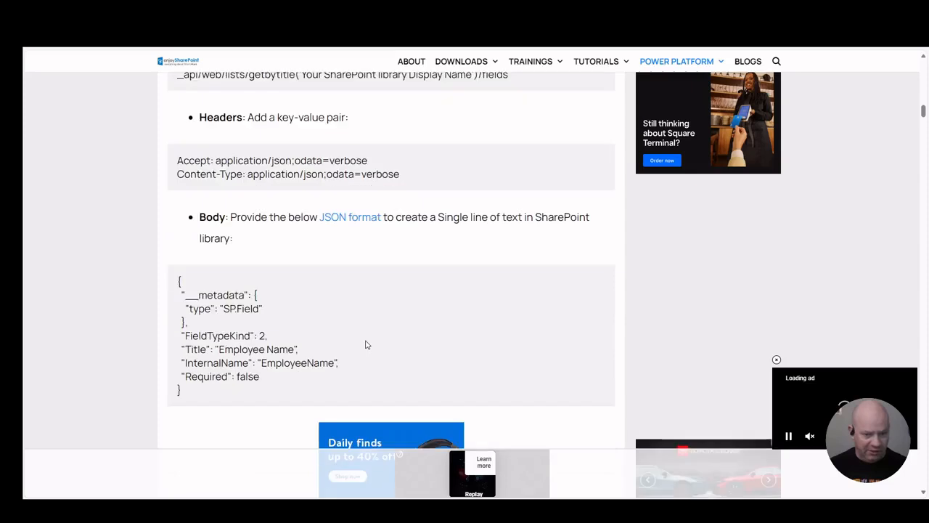
{"action": "scroll", "coordinate": [365, 344], "scroll_direction": "down", "scroll_amount": 1}
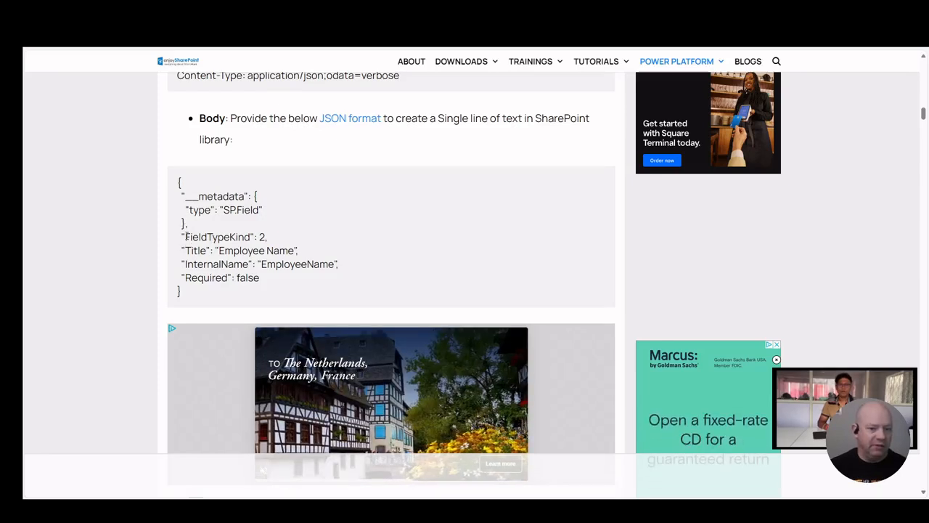
{"action": "left_click_drag", "start_coordinate": [186, 237], "coordinate": [252, 237]}
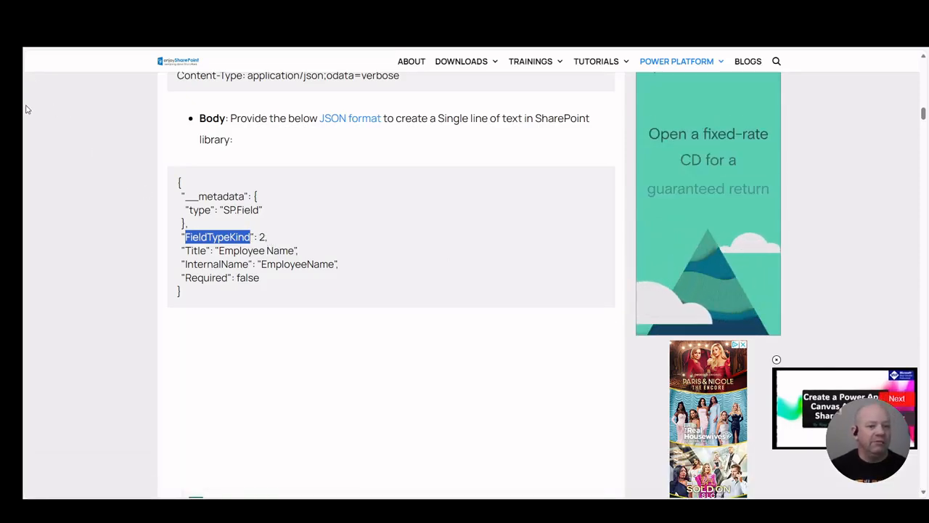
Step: Switch to the FieldType Enum reference page and review the Fields table of column types and their values
{"action": "key", "text": "ctrl+Tab"}
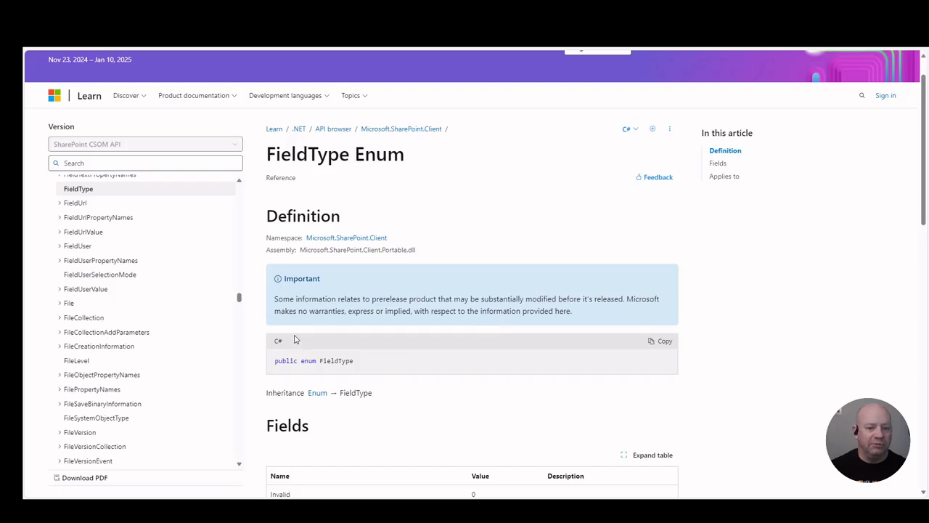
{"action": "scroll", "coordinate": [310, 338], "scroll_direction": "down", "scroll_amount": 5}
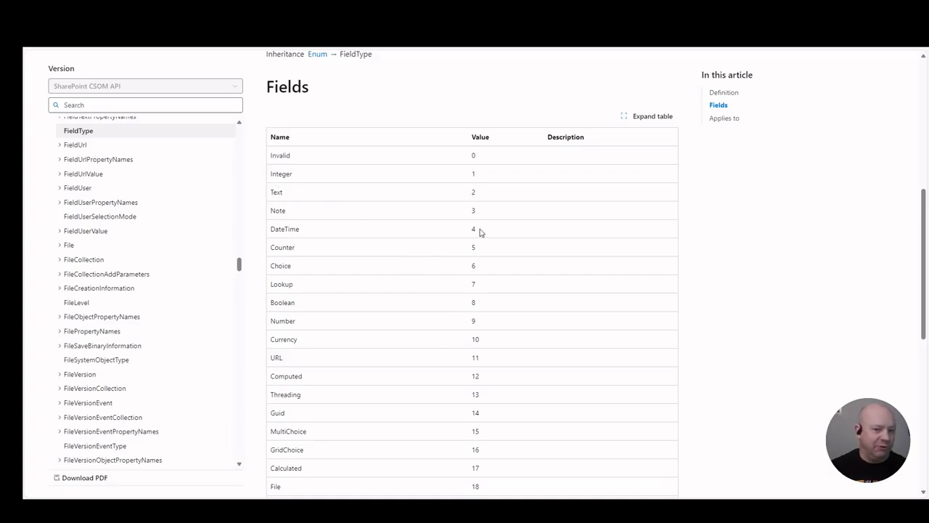
{"action": "scroll", "coordinate": [374, 363], "scroll_direction": "down", "scroll_amount": 5}
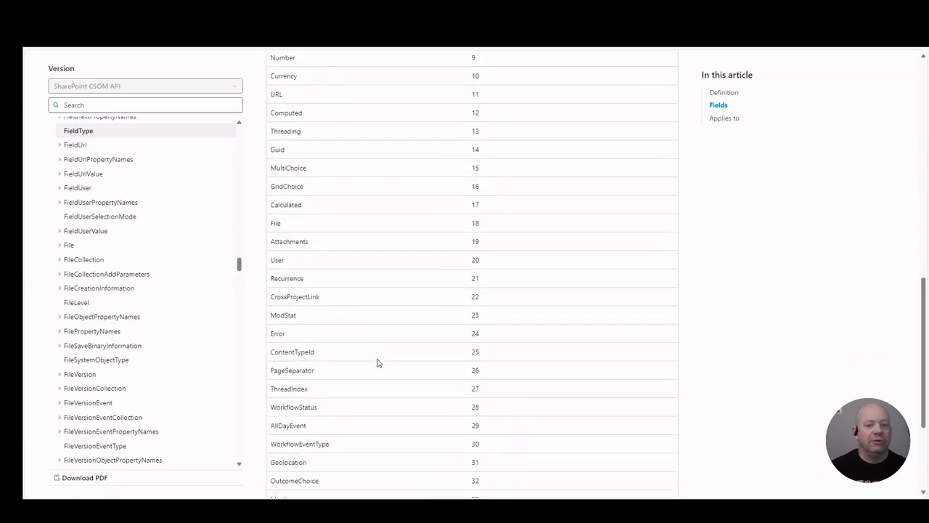
{"action": "scroll", "coordinate": [376, 363], "scroll_direction": "up", "scroll_amount": 5}
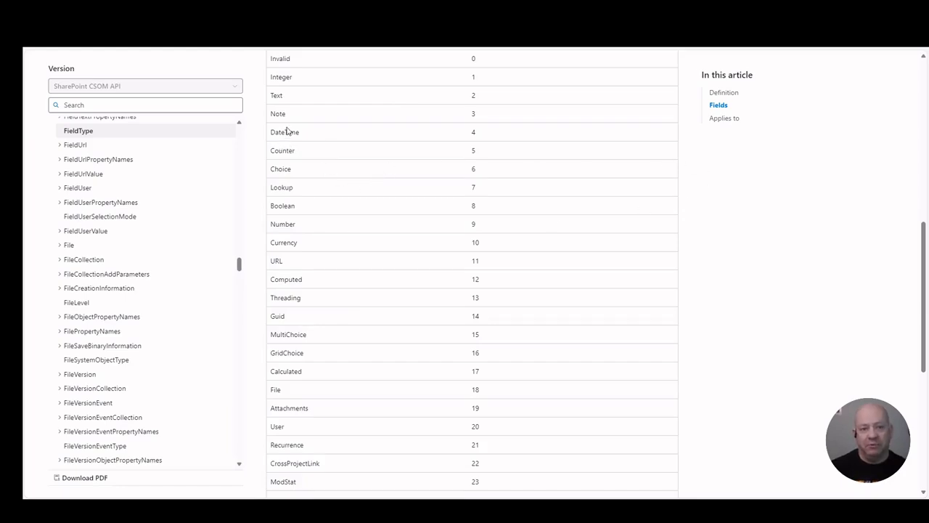
{"action": "scroll", "coordinate": [287, 131], "scroll_direction": "up", "scroll_amount": 4}
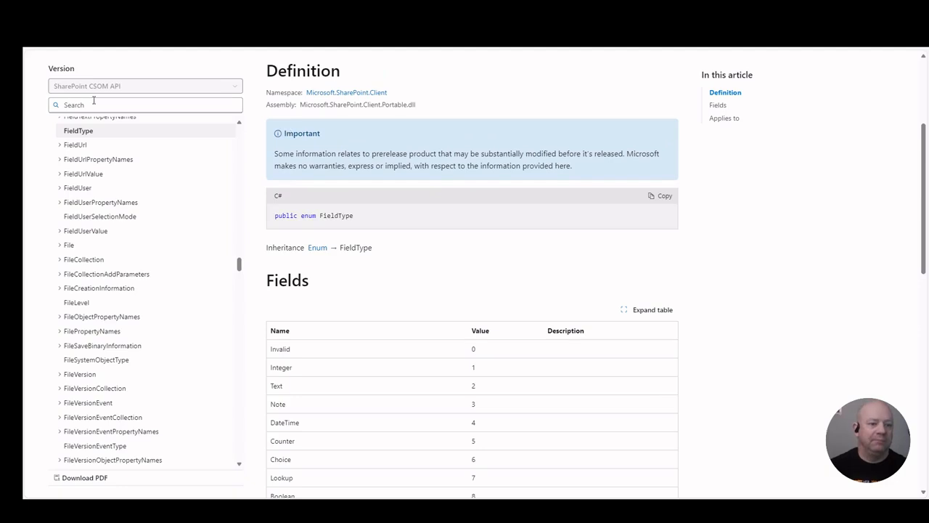
Step: Look through the Bing search results for "fieldtypekind definitions"
{"action": "left_click", "coordinate": [50, 130]}
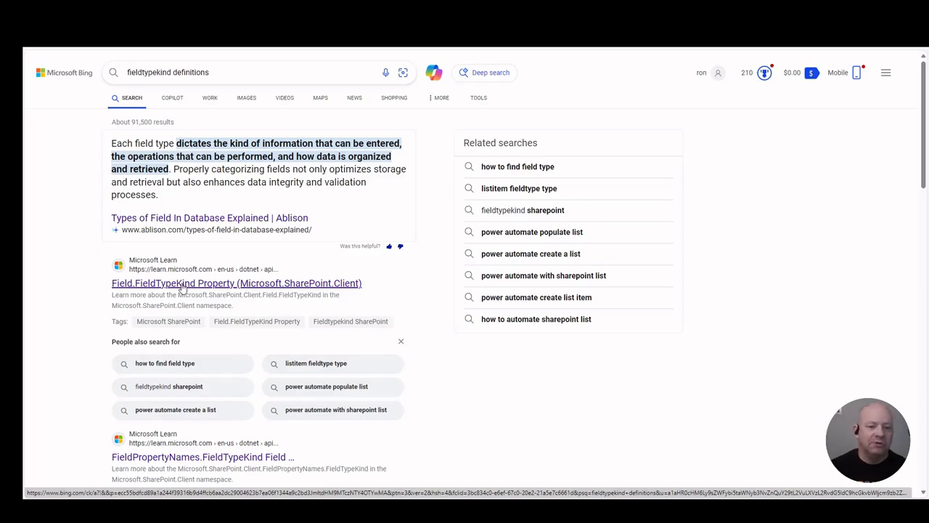
{"action": "scroll", "coordinate": [178, 289], "scroll_direction": "down", "scroll_amount": 6}
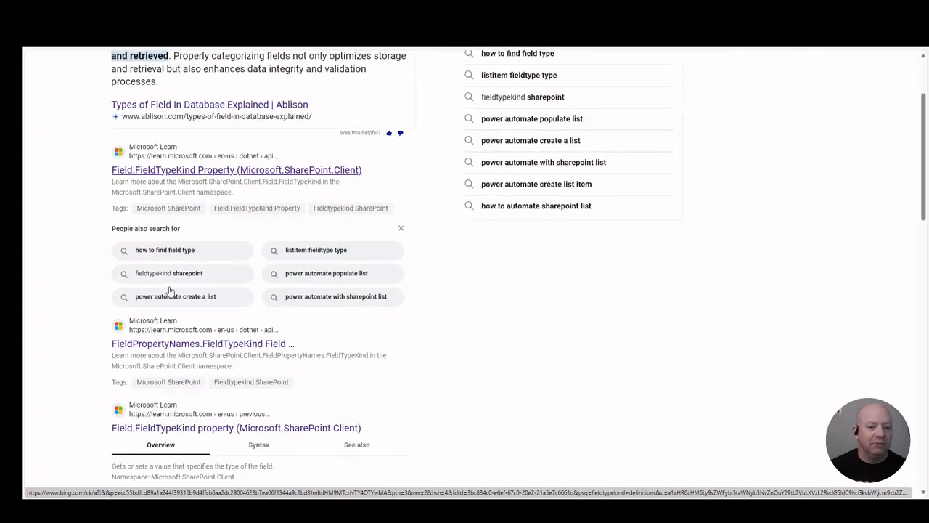
{"action": "scroll", "coordinate": [171, 290], "scroll_direction": "down", "scroll_amount": 3}
{"action": "scroll", "coordinate": [171, 290], "scroll_direction": "up", "scroll_amount": 7}
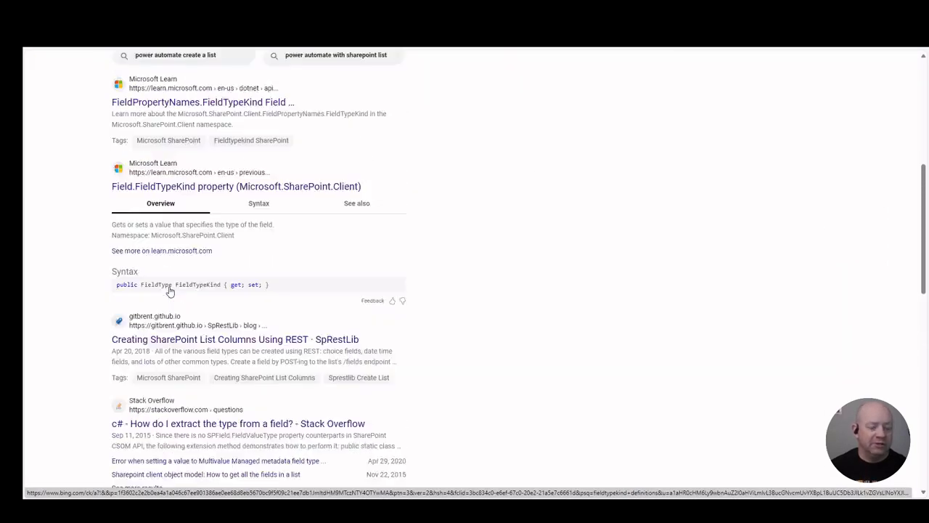
Step: Switch to the Solution Tester site contents, refresh the page and open the DD2875Approval document library
{"action": "mouse_move", "coordinate": [32, 181]}
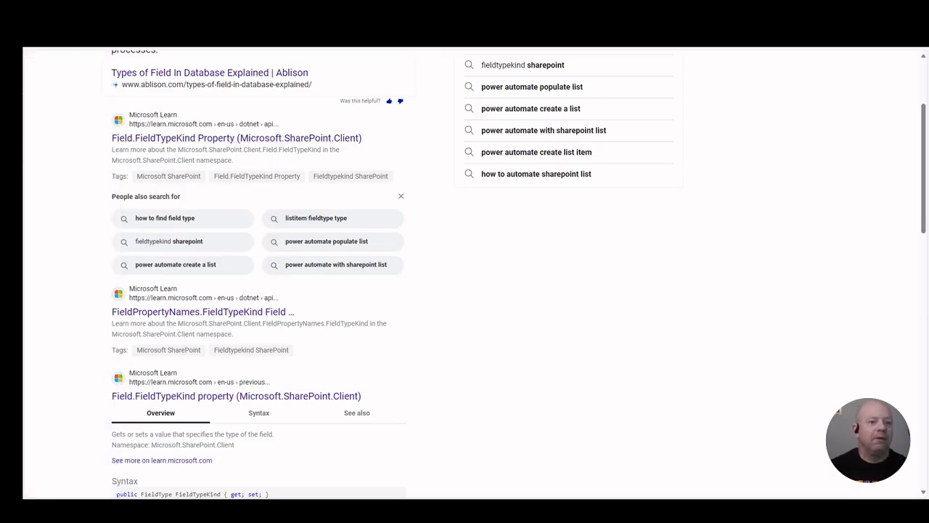
{"action": "left_click", "coordinate": [36, 77]}
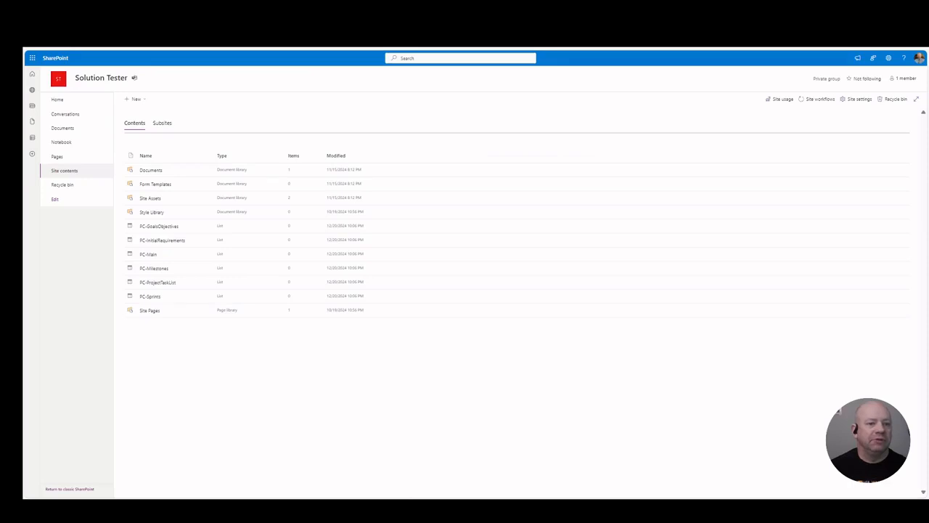
{"action": "key", "text": "F5"}
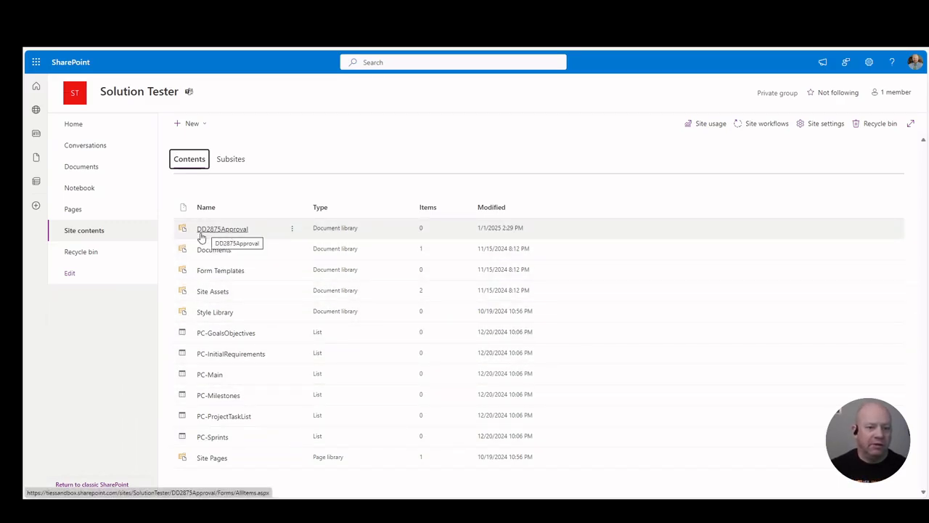
{"action": "left_click", "coordinate": [225, 235]}
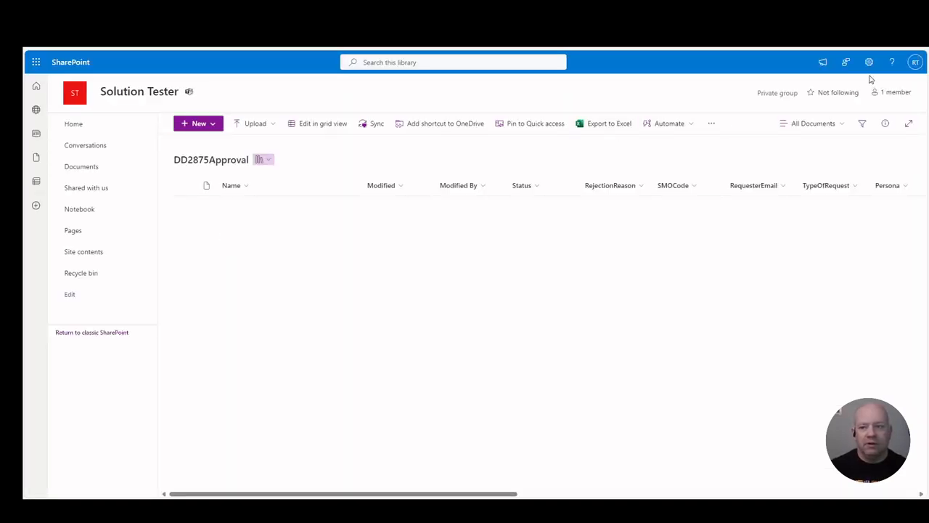
Step: Open the full settings page of the DD2875Approval library
{"action": "left_click", "coordinate": [869, 62]}
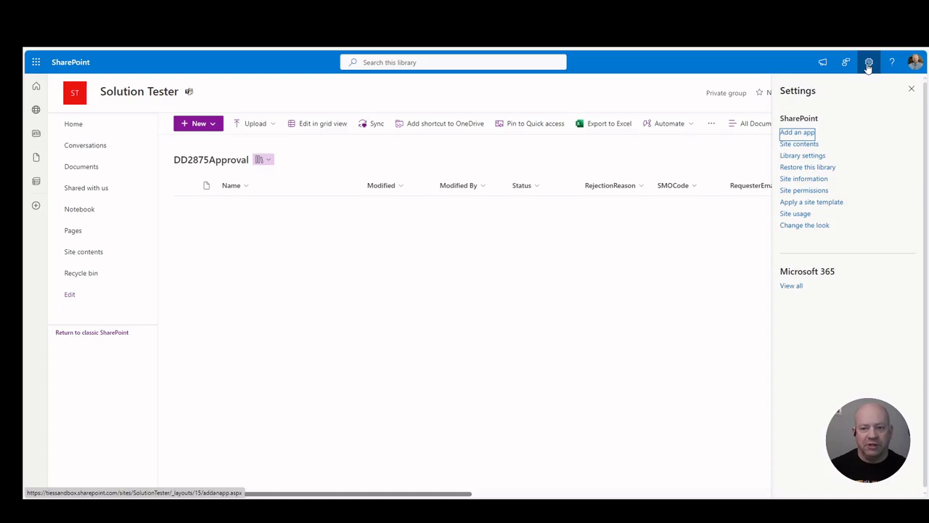
{"action": "left_click", "coordinate": [796, 157]}
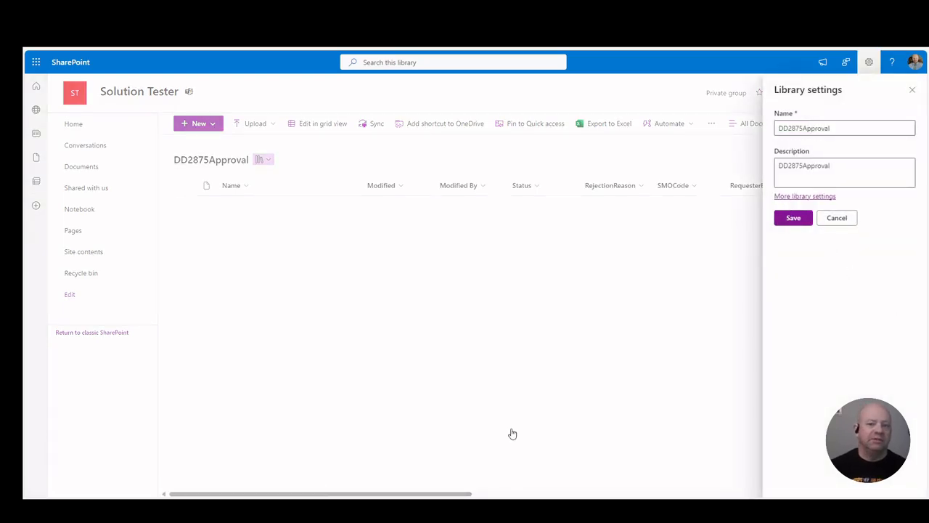
{"action": "left_click", "coordinate": [804, 196]}
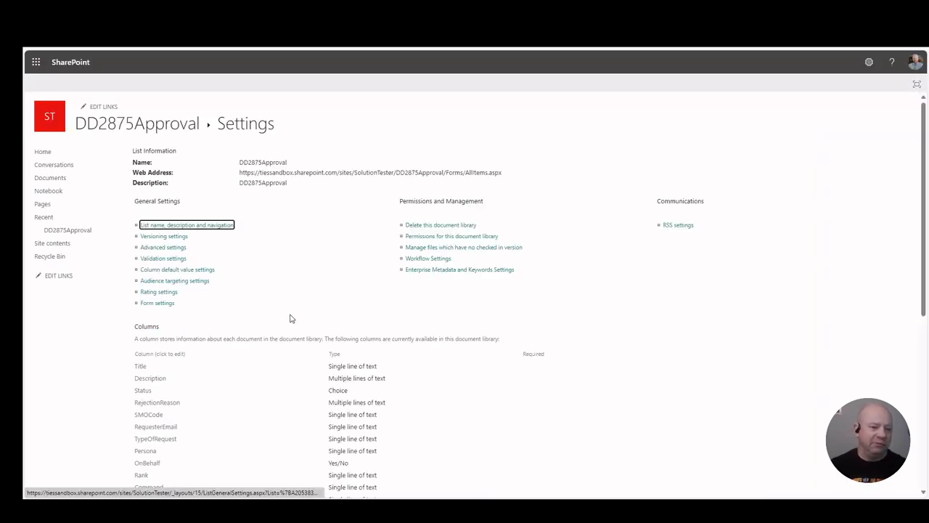
Step: Examine the DD2875Approval library's columns and their types, enlarging the page for readability
{"action": "scroll", "coordinate": [300, 292], "scroll_direction": "down", "scroll_amount": 3}
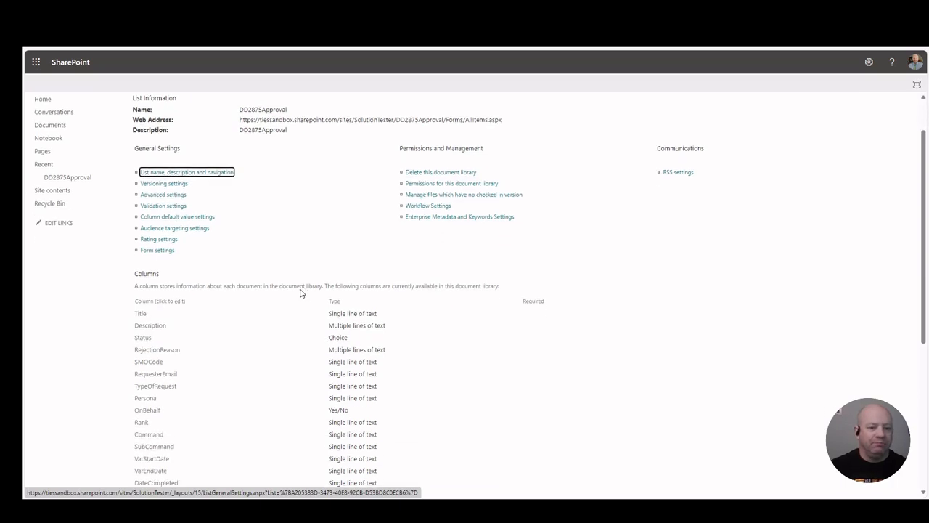
{"action": "scroll", "coordinate": [300, 293], "scroll_direction": "up", "scroll_amount": 1}
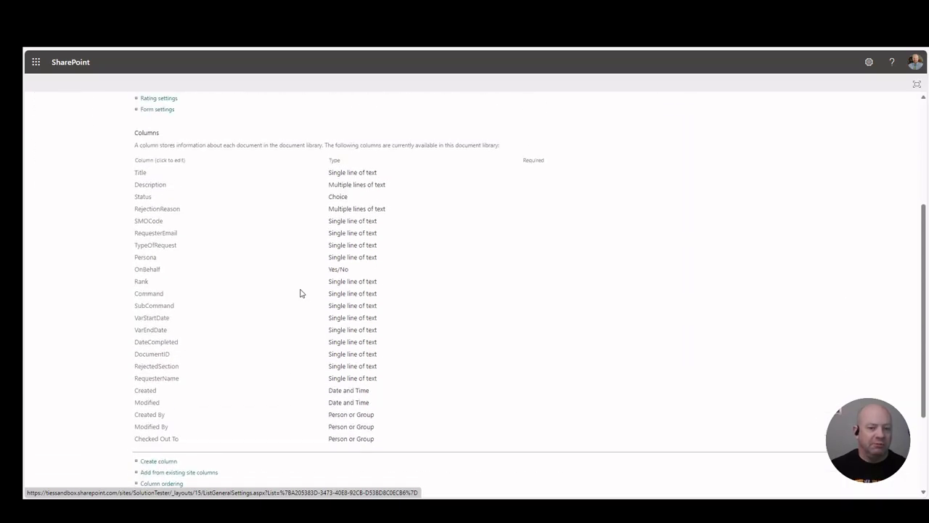
{"action": "scroll", "coordinate": [301, 292], "scroll_direction": "up", "scroll_amount": 7, "text": "ctrl"}
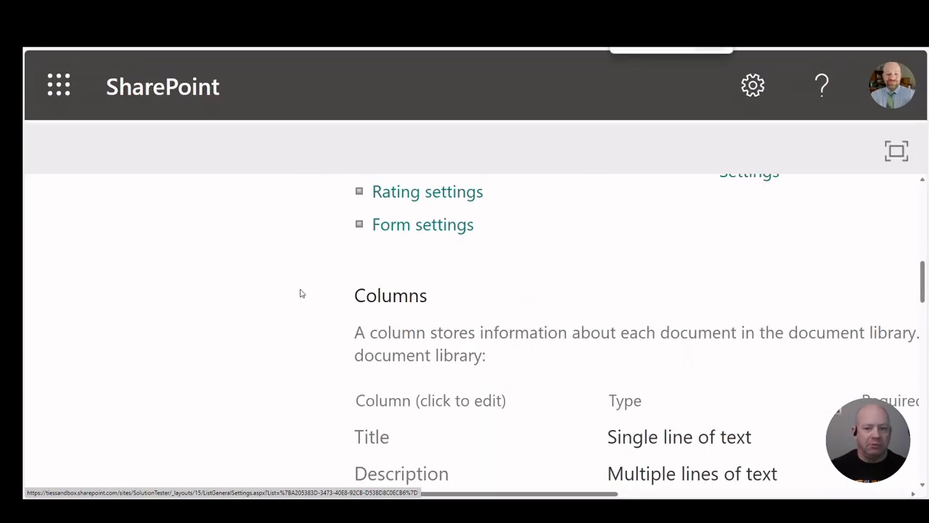
{"action": "scroll", "coordinate": [301, 292], "scroll_direction": "down", "scroll_amount": 2, "text": "ctrl"}
{"action": "scroll", "coordinate": [300, 293], "scroll_direction": "down", "scroll_amount": 1, "text": "ctrl"}
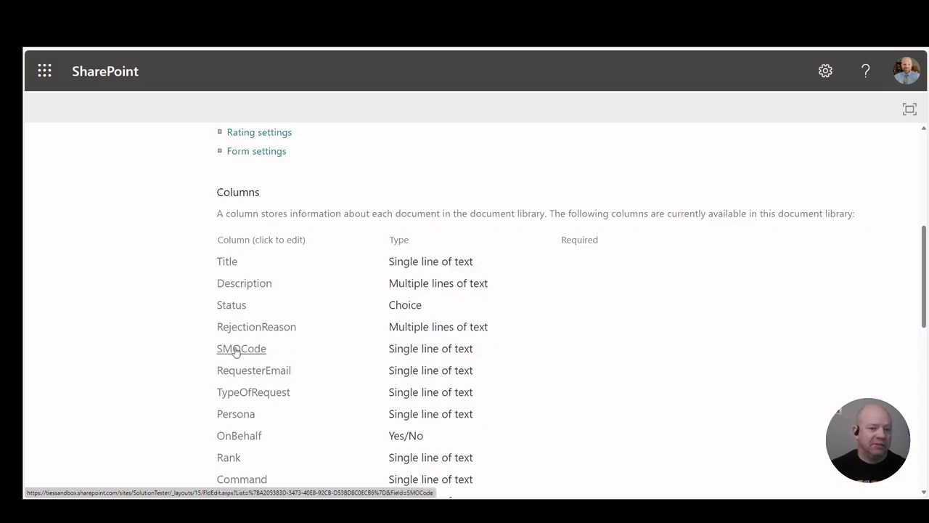
{"action": "scroll", "coordinate": [342, 375], "scroll_direction": "down", "scroll_amount": 3}
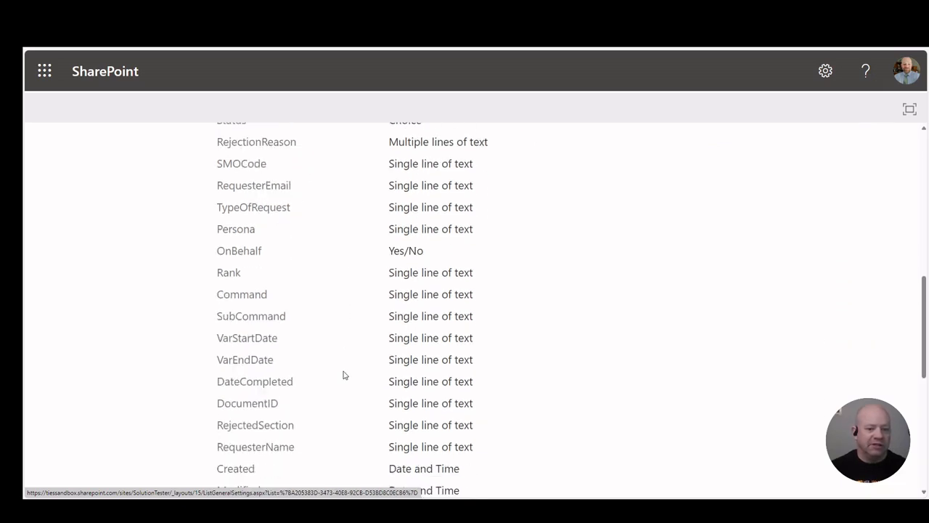
{"action": "scroll", "coordinate": [331, 440], "scroll_direction": "down", "scroll_amount": 4}
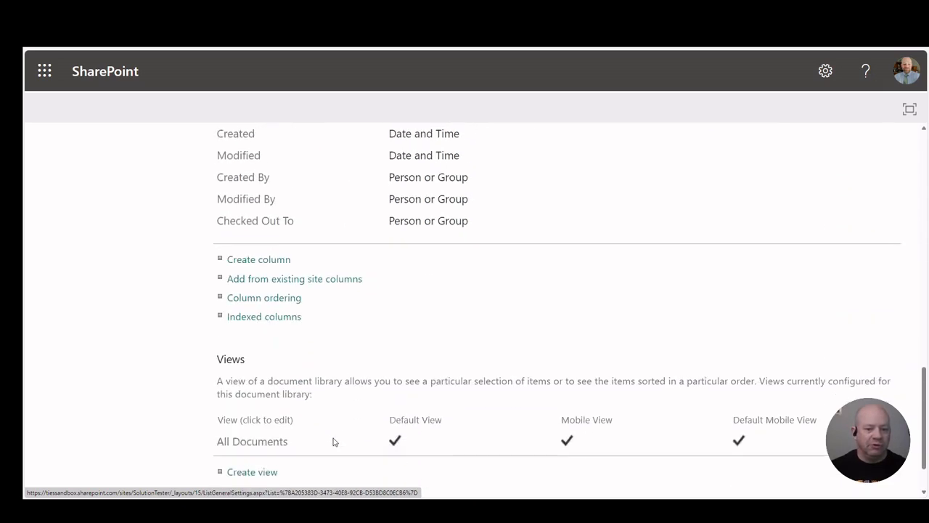
{"action": "scroll", "coordinate": [332, 441], "scroll_direction": "up", "scroll_amount": 3}
{"action": "scroll", "coordinate": [334, 441], "scroll_direction": "up", "scroll_amount": 3}
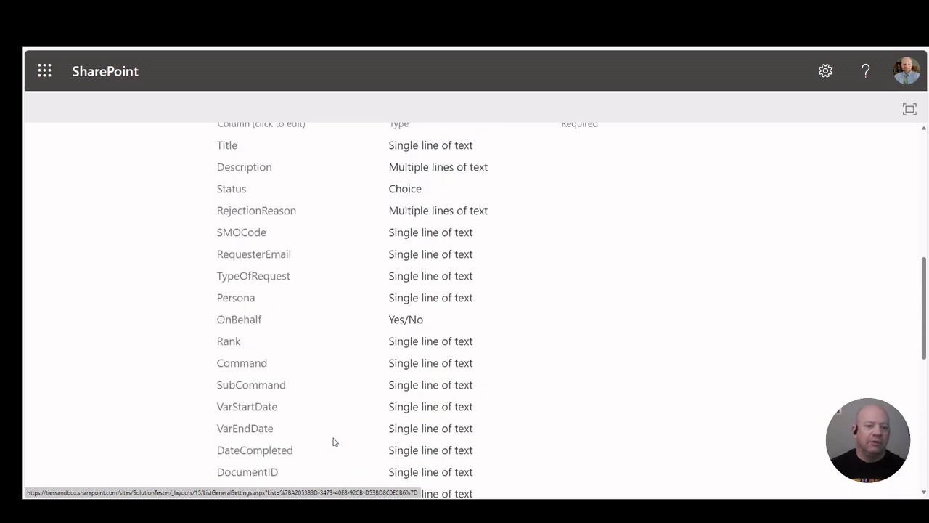
Step: Open the OnBehalf column from the DD2875Approval column list and review its type, default value and formatting settings
{"action": "scroll", "coordinate": [333, 441], "scroll_direction": "down", "scroll_amount": 1}
{"action": "scroll", "coordinate": [333, 440], "scroll_direction": "down", "scroll_amount": 3}
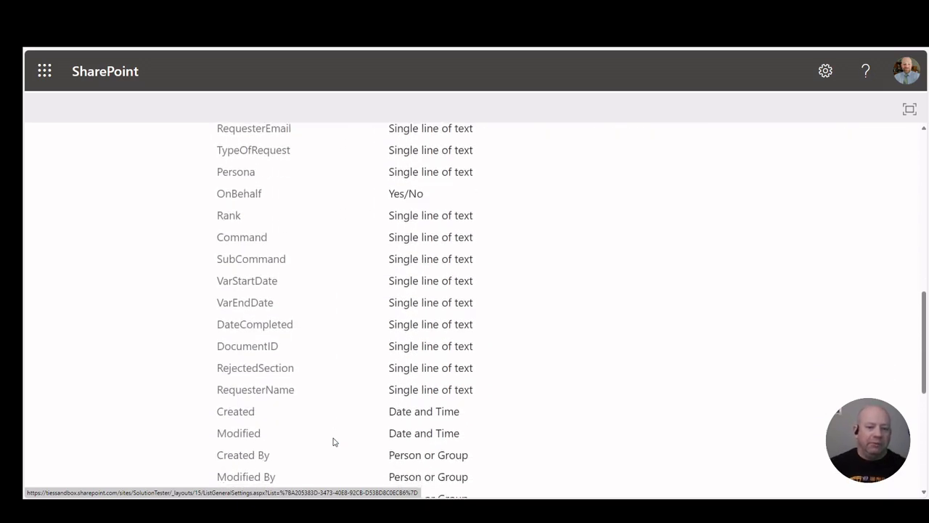
{"action": "scroll", "coordinate": [333, 440], "scroll_direction": "up", "scroll_amount": 3}
{"action": "scroll", "coordinate": [334, 440], "scroll_direction": "up", "scroll_amount": 1}
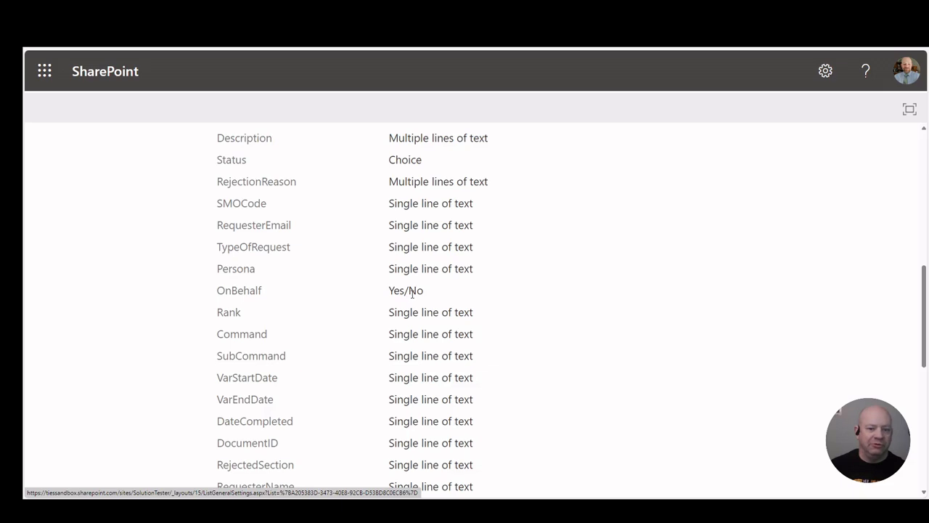
{"action": "left_click", "coordinate": [238, 291]}
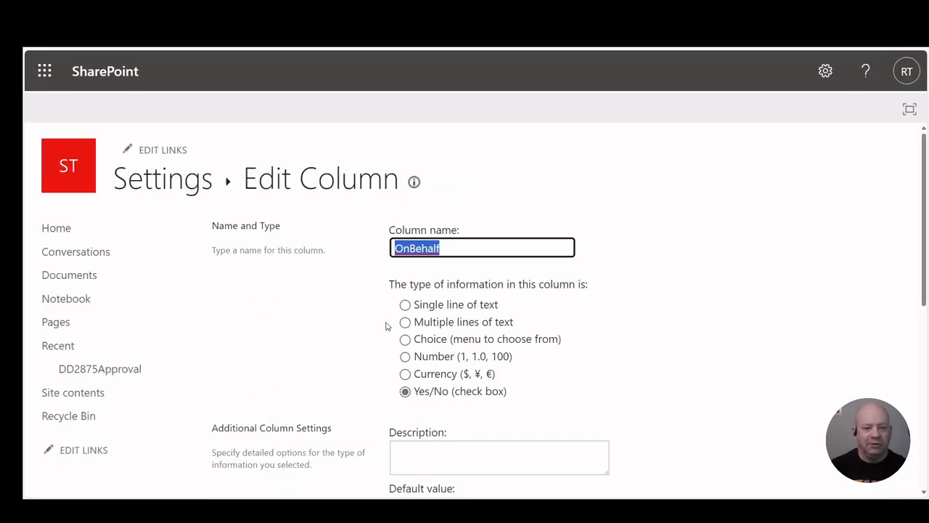
{"action": "scroll", "coordinate": [386, 326], "scroll_direction": "down", "scroll_amount": 3}
{"action": "scroll", "coordinate": [386, 326], "scroll_direction": "down", "scroll_amount": 2}
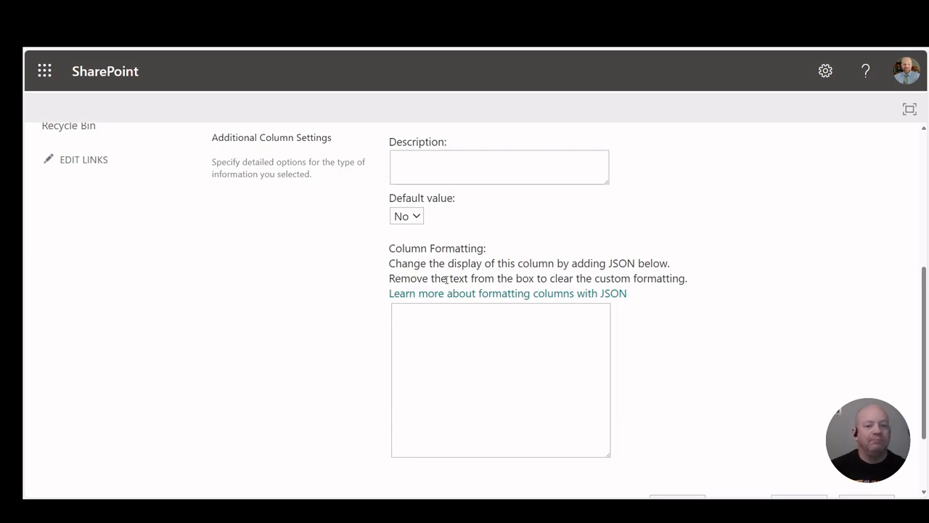
{"action": "scroll", "coordinate": [447, 280], "scroll_direction": "up", "scroll_amount": 4}
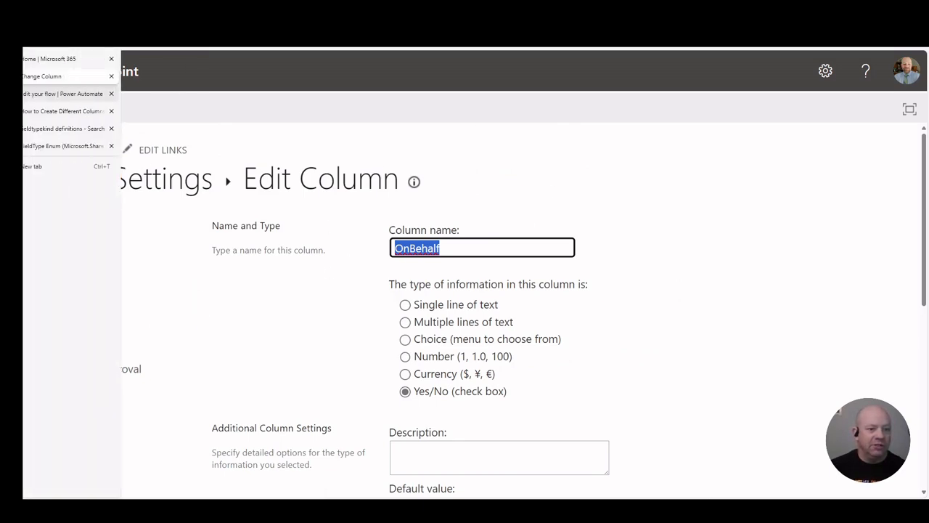
Step: Switch to the CreatedLibraryDS-2875App flow in Power Automate, view the manual trigger's SiteUrl input and close the Copilot pane
{"action": "left_click", "coordinate": [25, 98]}
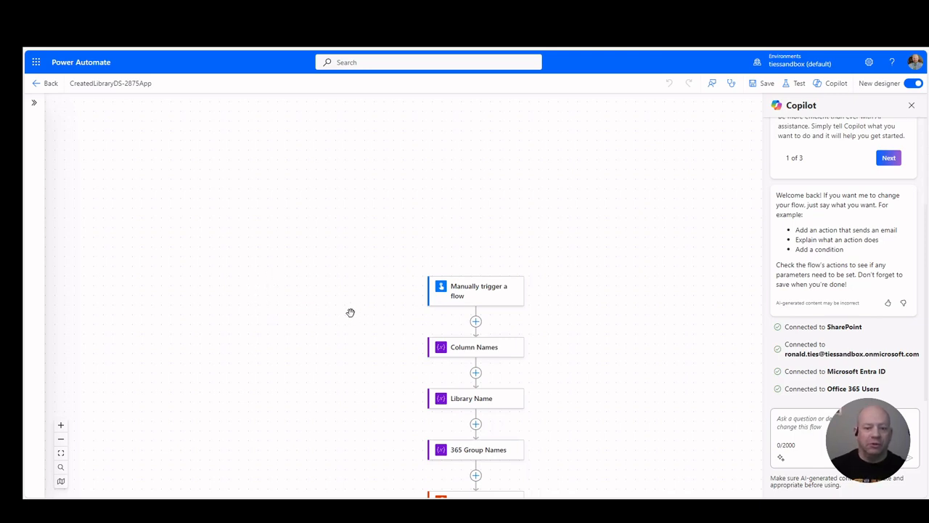
{"action": "scroll", "coordinate": [343, 342], "scroll_direction": "down", "scroll_amount": 1}
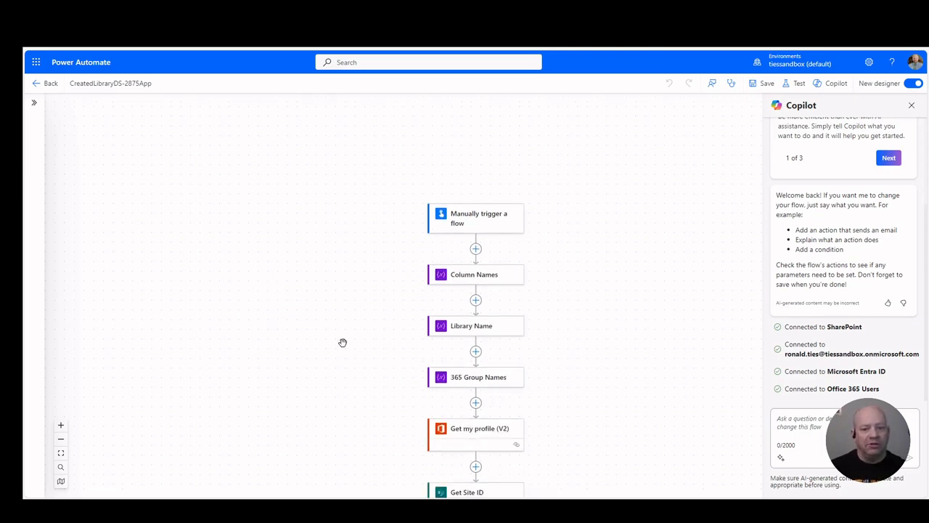
{"action": "left_click", "coordinate": [487, 226]}
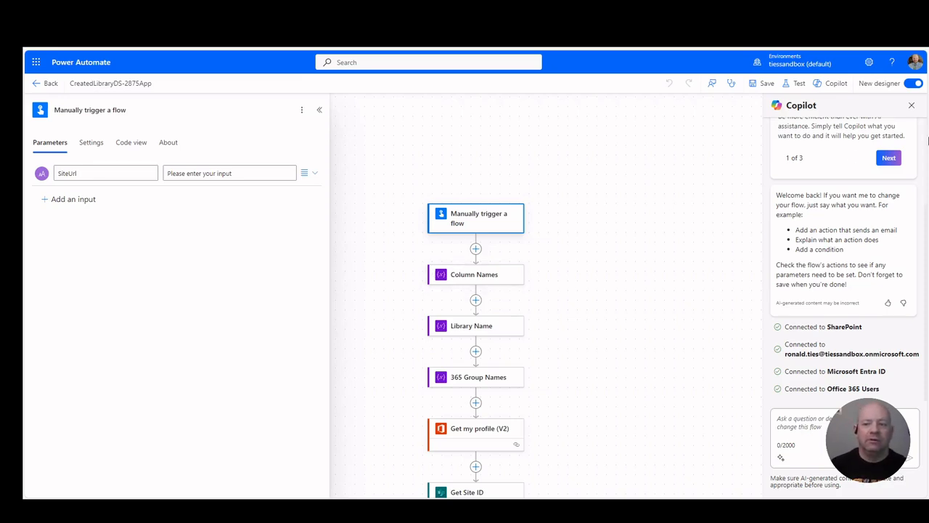
{"action": "left_click", "coordinate": [911, 106]}
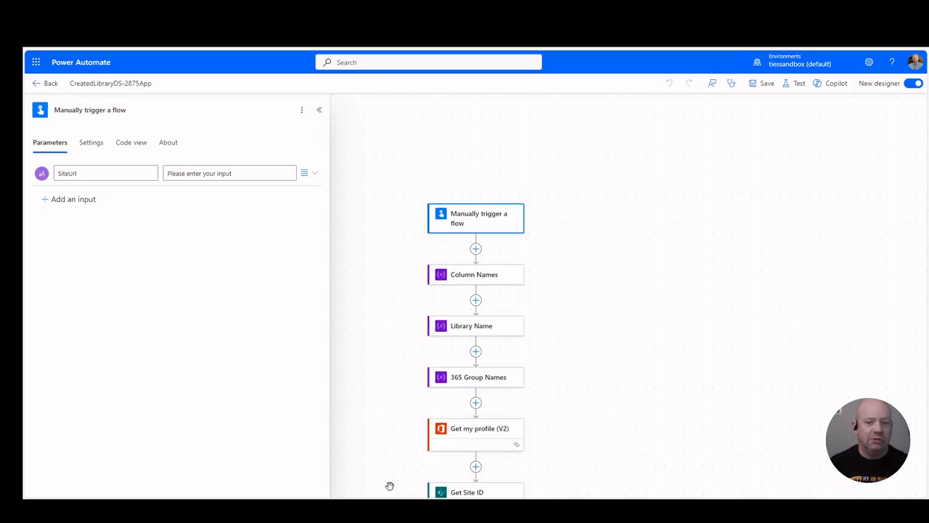
Step: Collapse the Create Main Library, Status-RejectionReason-SMOCode and RequesterEmail-TypeOfRequest-Persona scopes in the flow
{"action": "scroll", "coordinate": [579, 438], "scroll_direction": "down", "scroll_amount": 2}
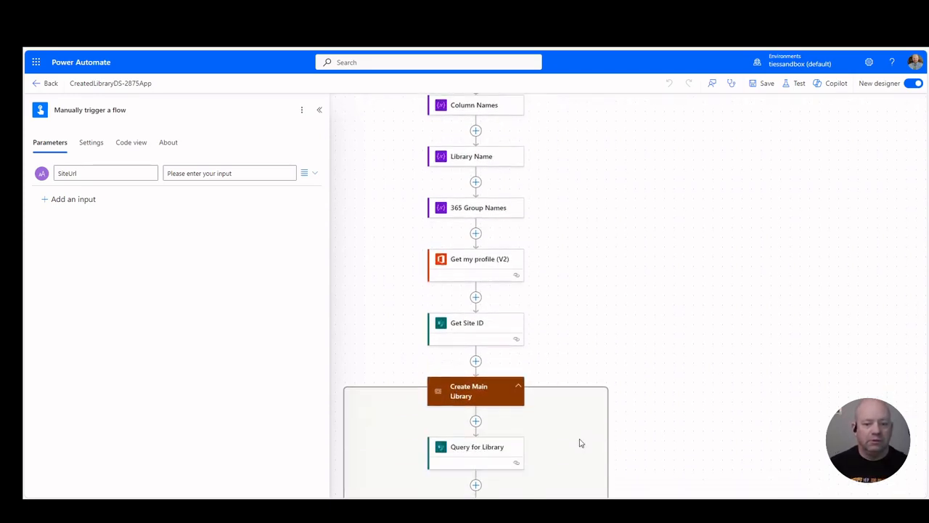
{"action": "left_click", "coordinate": [518, 389]}
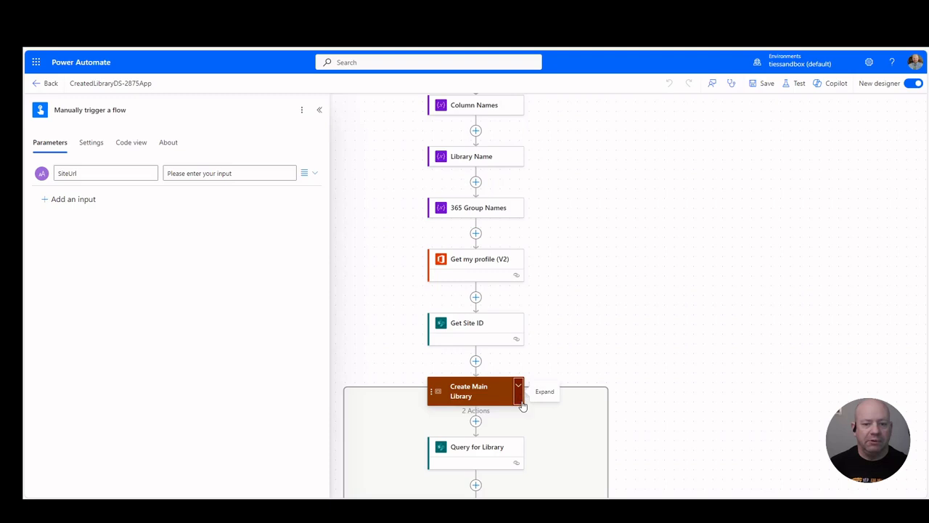
{"action": "scroll", "coordinate": [734, 397], "scroll_direction": "down", "scroll_amount": 1}
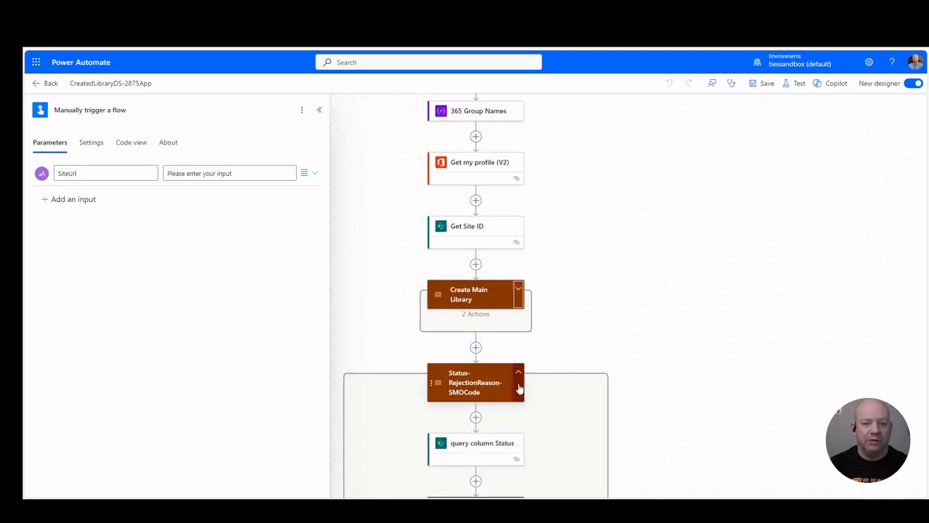
{"action": "left_click", "coordinate": [598, 394]}
{"action": "scroll", "coordinate": [701, 381], "scroll_direction": "down", "scroll_amount": 2}
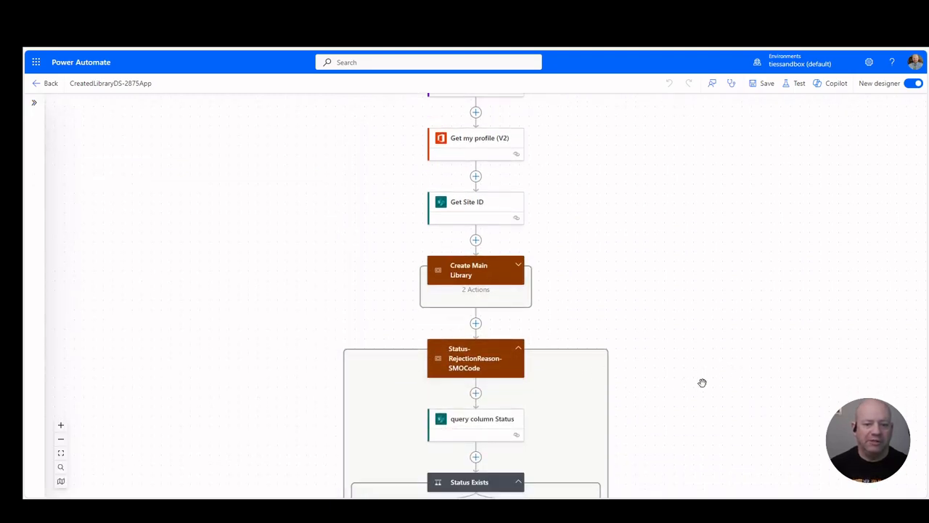
{"action": "left_click", "coordinate": [519, 331]}
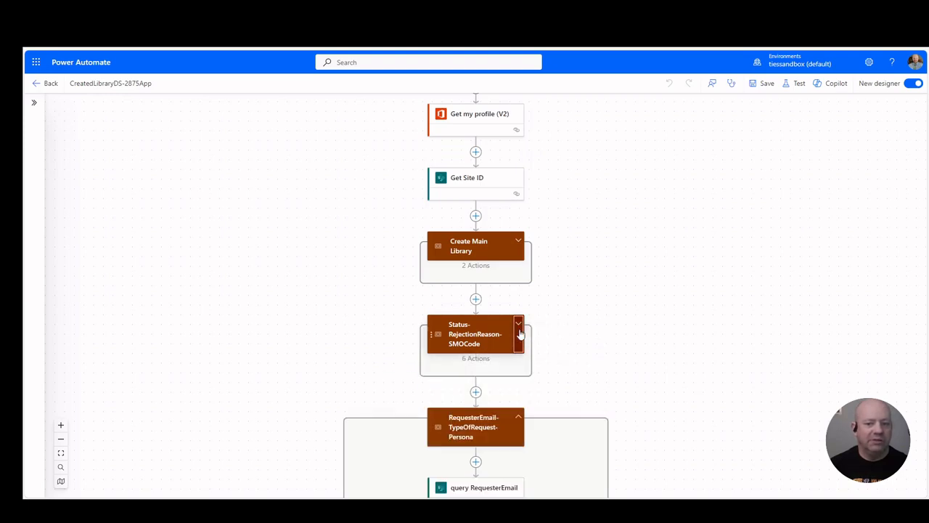
{"action": "left_click", "coordinate": [517, 427]}
Step: Collapse the OnBehalf-Rank-DASA, Directorate-VarStart-VarEnd and DateCompleted-DocID-RejectedSection-RequesterName scopes
{"action": "scroll", "coordinate": [573, 403], "scroll_direction": "down", "scroll_amount": 4}
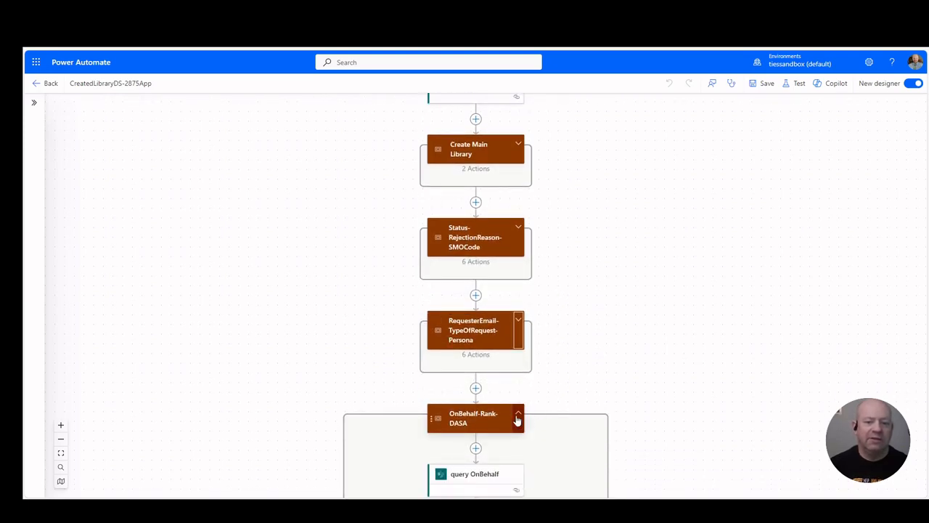
{"action": "left_click", "coordinate": [517, 419]}
{"action": "scroll", "coordinate": [624, 392], "scroll_direction": "down", "scroll_amount": 5}
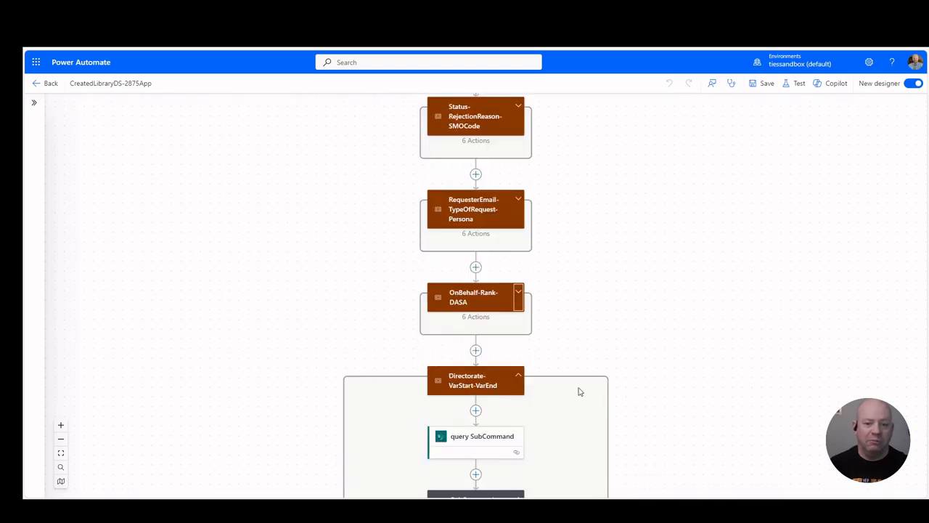
{"action": "left_click", "coordinate": [517, 385]}
{"action": "scroll", "coordinate": [718, 379], "scroll_direction": "down", "scroll_amount": 4}
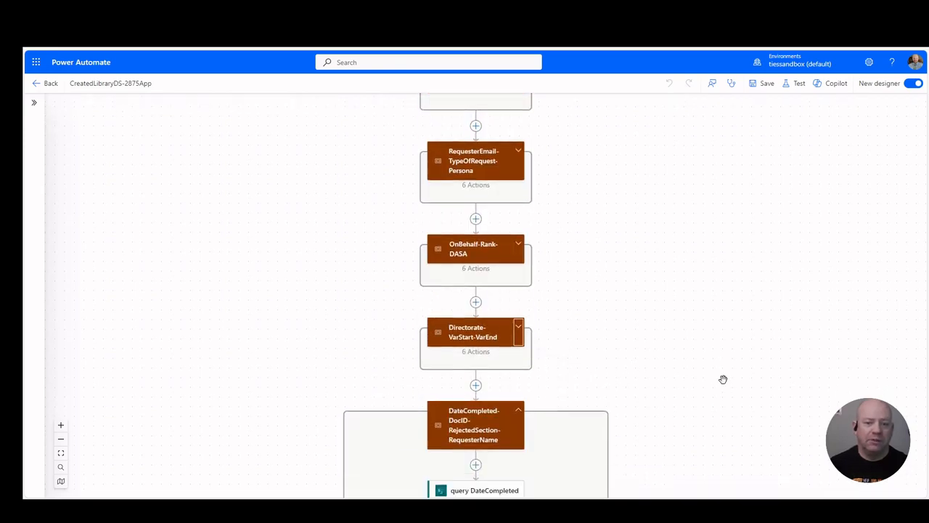
{"action": "left_click", "coordinate": [518, 362]}
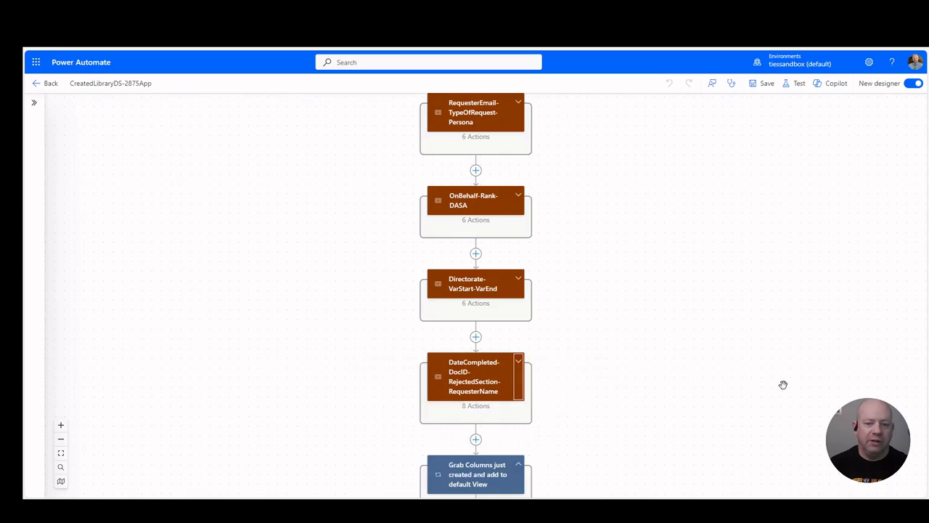
Step: Look through the remaining flow actions, from adding columns to the default view to the group membership conditions, and return to the trigger
{"action": "scroll", "coordinate": [777, 385], "scroll_direction": "down", "scroll_amount": 4}
{"action": "scroll", "coordinate": [643, 392], "scroll_direction": "down", "scroll_amount": 6}
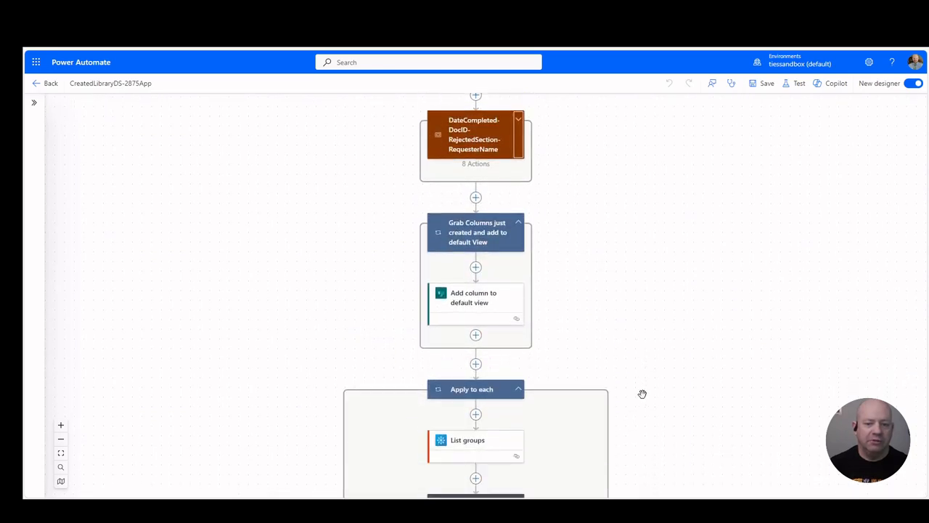
{"action": "scroll", "coordinate": [716, 335], "scroll_direction": "down", "scroll_amount": 9}
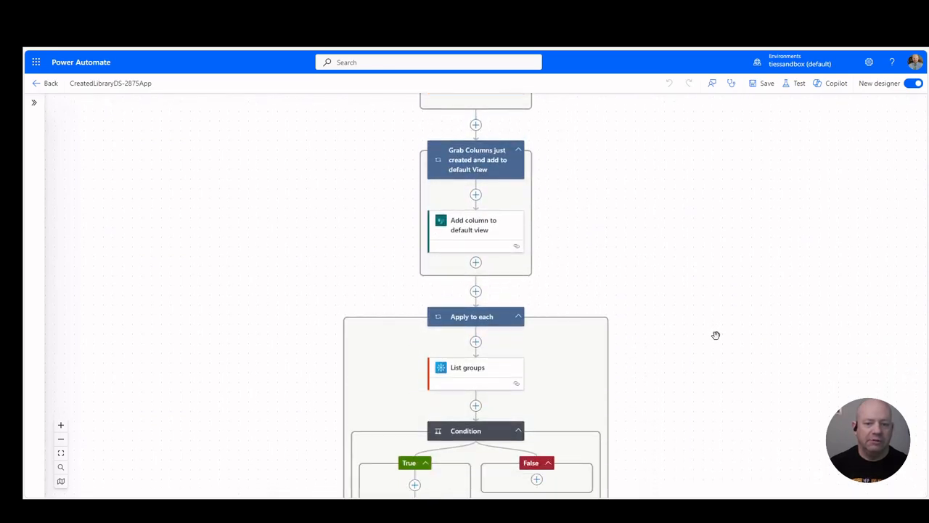
{"action": "scroll", "coordinate": [715, 335], "scroll_direction": "down", "scroll_amount": 14}
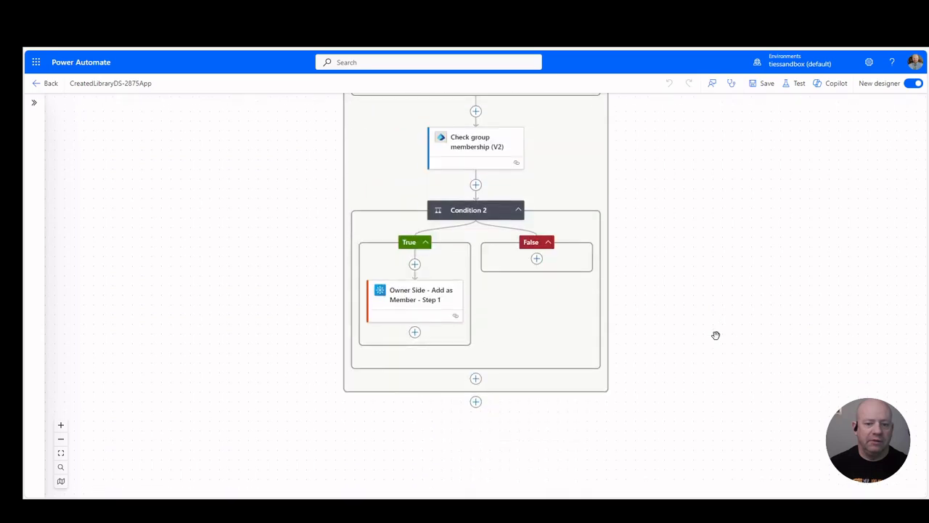
{"action": "scroll", "coordinate": [716, 335], "scroll_direction": "up", "scroll_amount": 8}
{"action": "scroll", "coordinate": [715, 334], "scroll_direction": "up", "scroll_amount": 20}
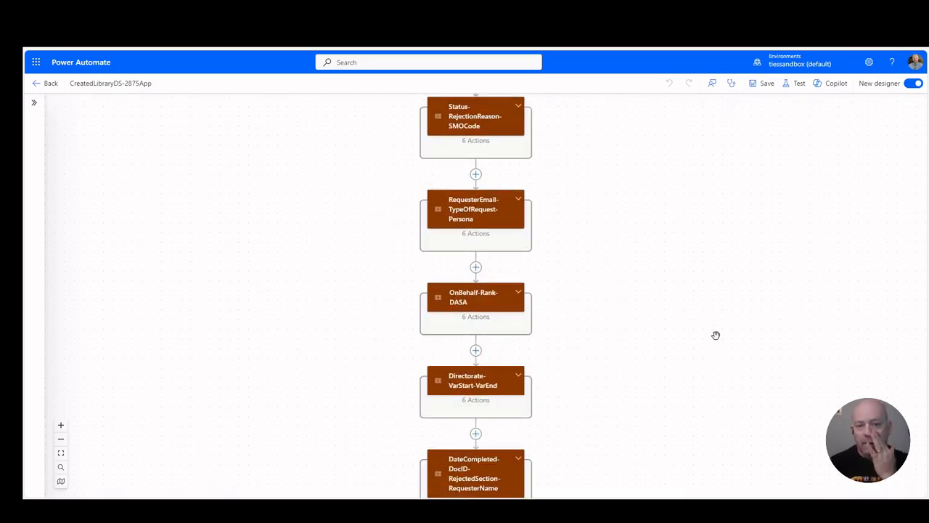
{"action": "scroll", "coordinate": [715, 335], "scroll_direction": "up", "scroll_amount": 12}
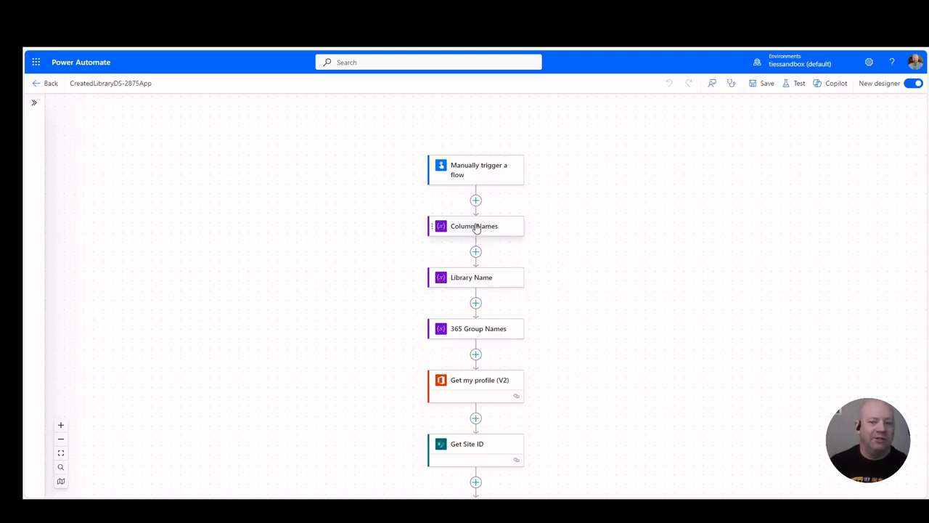
Step: Examine the parameters of the Column Names, Library Name and 365 Group Names variables
{"action": "left_click", "coordinate": [466, 230]}
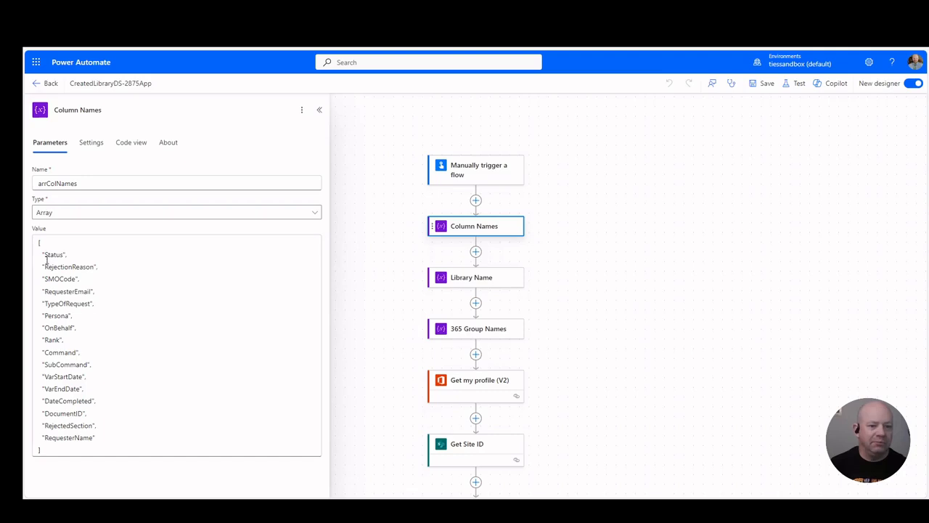
{"action": "left_click", "coordinate": [479, 284]}
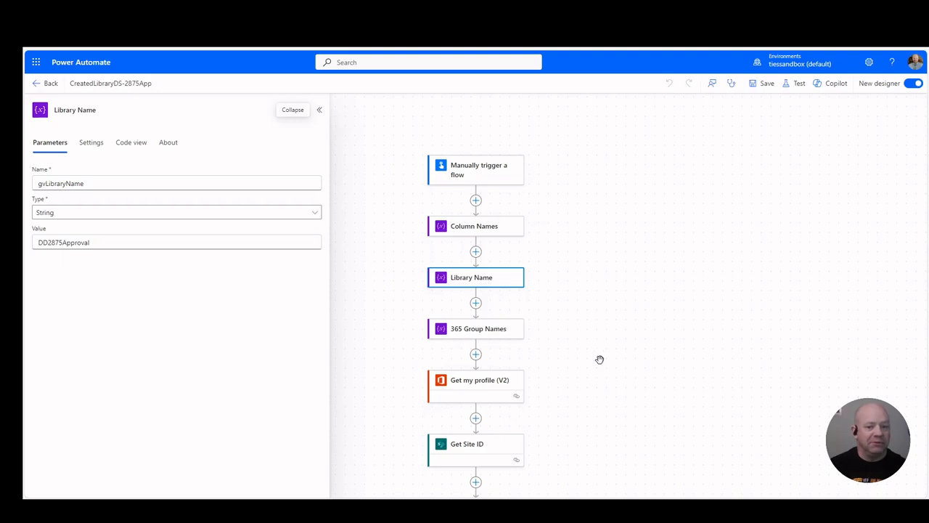
{"action": "left_click", "coordinate": [469, 331]}
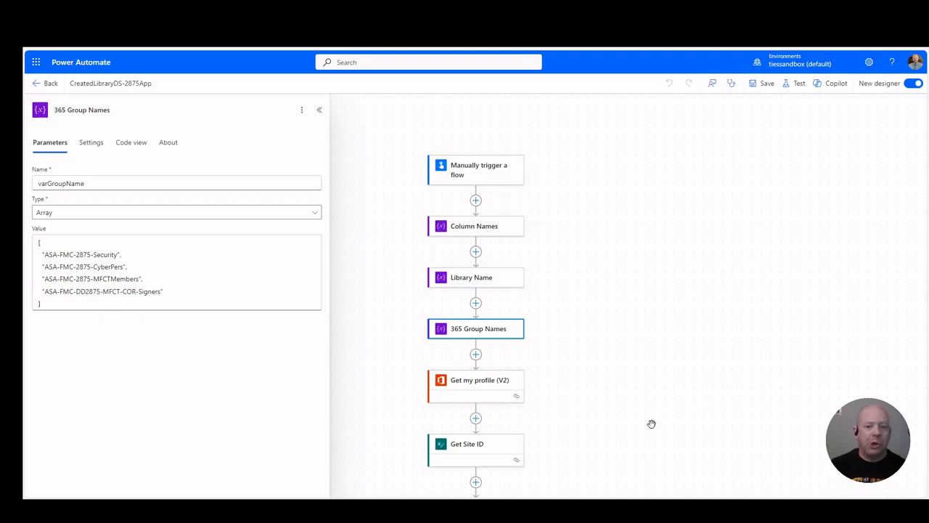
Step: Review the parameters of the Get my profile (V2) action and the Get Site ID request
{"action": "left_click", "coordinate": [479, 386]}
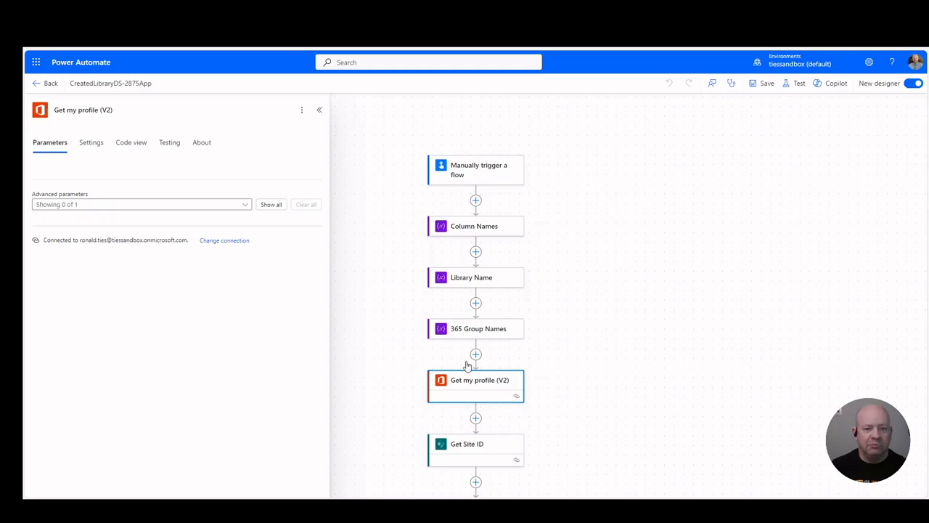
{"action": "mouse_move", "coordinate": [515, 398]}
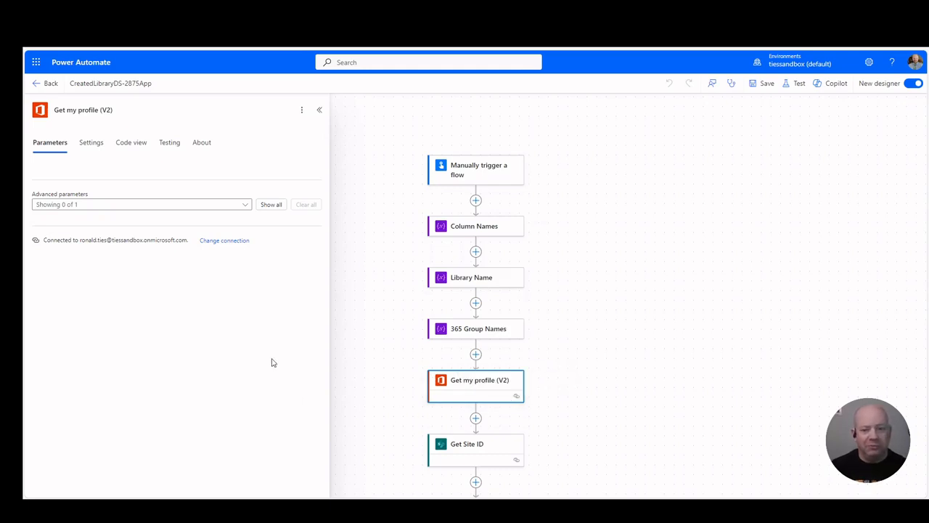
{"action": "scroll", "coordinate": [635, 393], "scroll_direction": "down", "scroll_amount": 3}
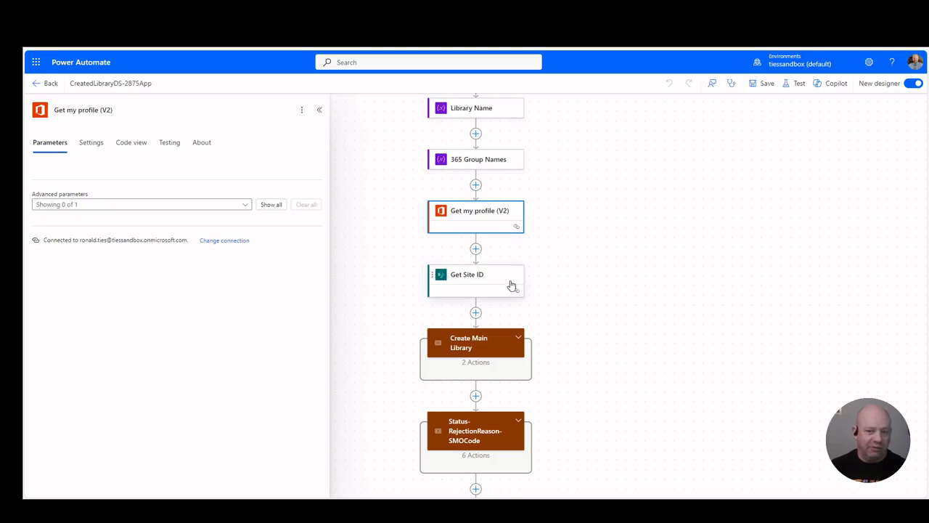
{"action": "left_click", "coordinate": [477, 279]}
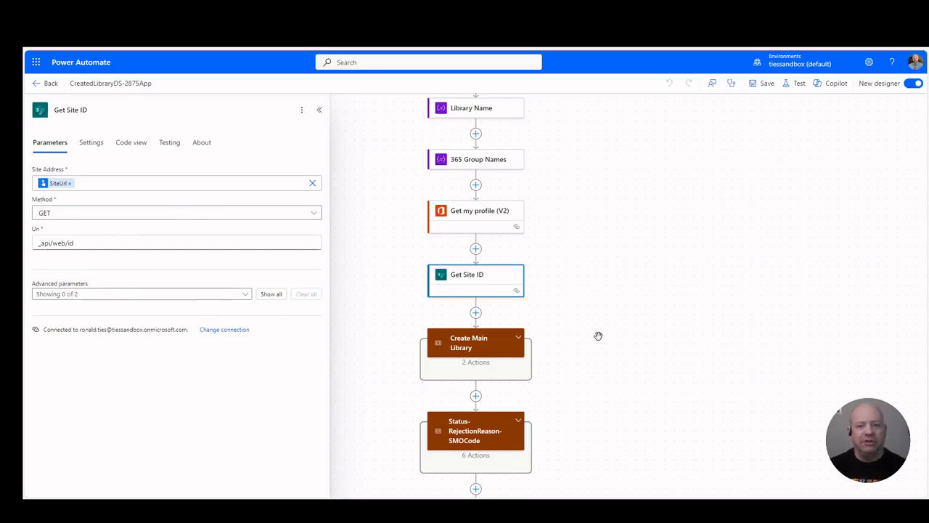
Step: Expand the Create Main Library scope and examine its Query for Library, Check if Library Exists and Create Library actions
{"action": "left_click", "coordinate": [520, 347]}
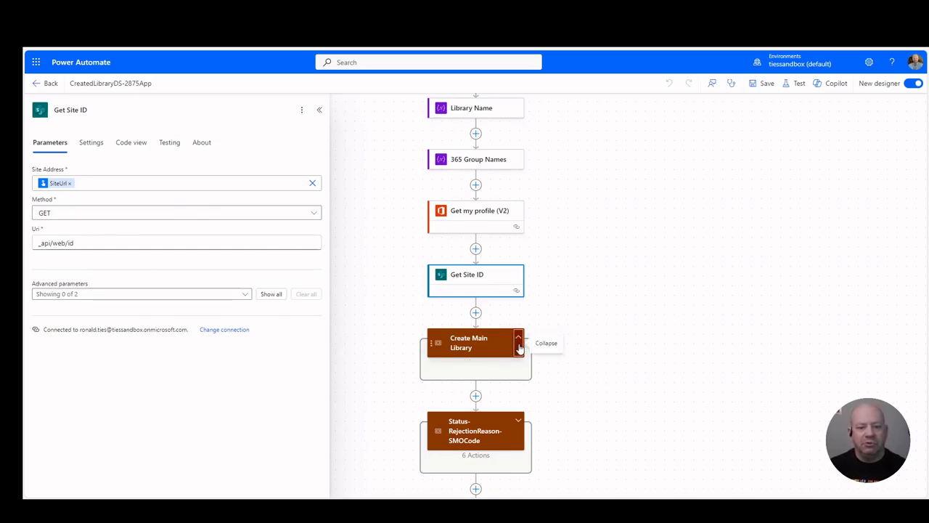
{"action": "scroll", "coordinate": [651, 329], "scroll_direction": "down", "scroll_amount": 3}
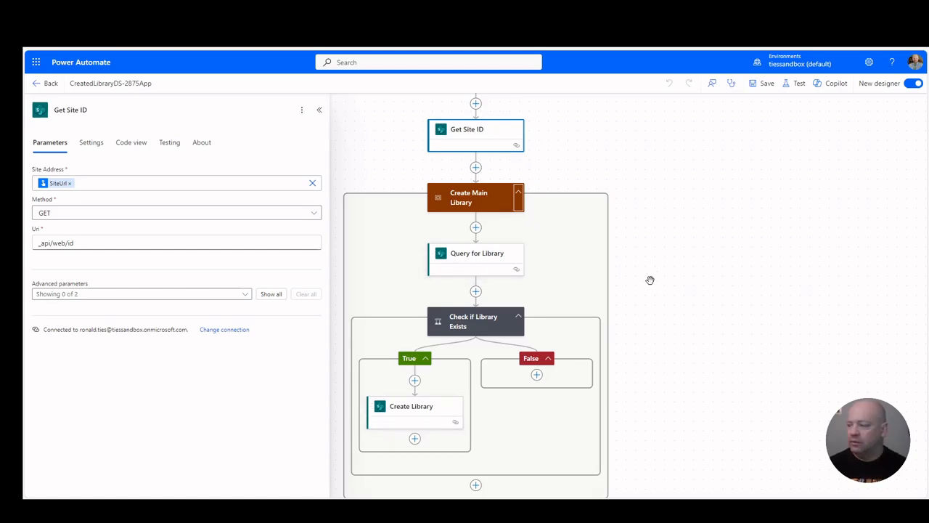
{"action": "left_click", "coordinate": [481, 259]}
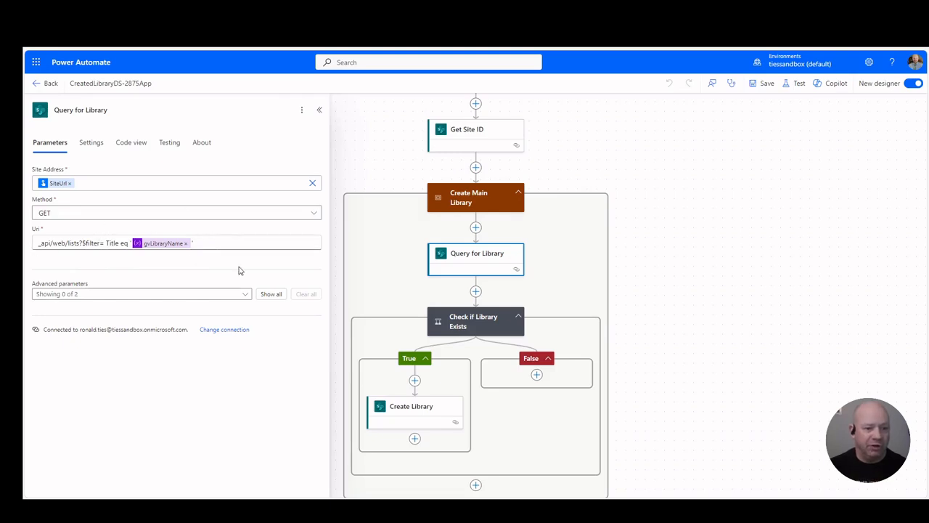
{"action": "left_click", "coordinate": [477, 326]}
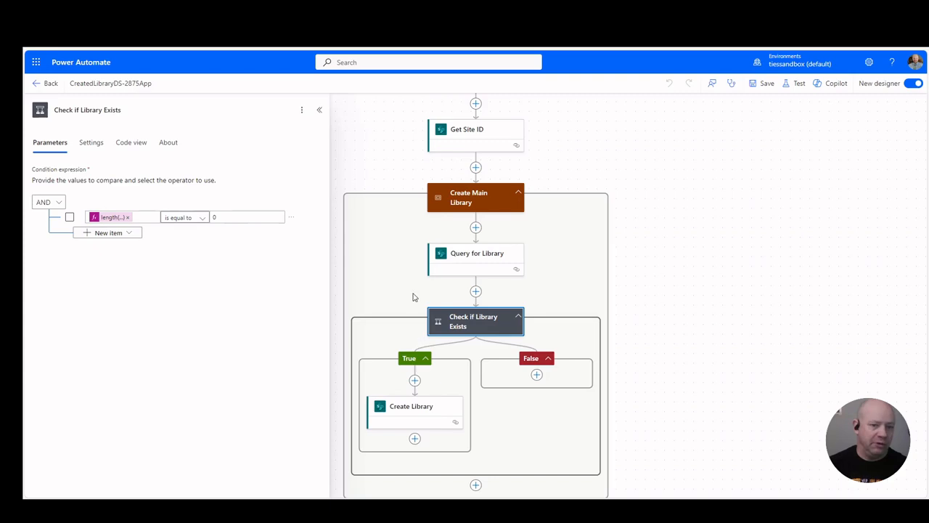
{"action": "left_click", "coordinate": [409, 415]}
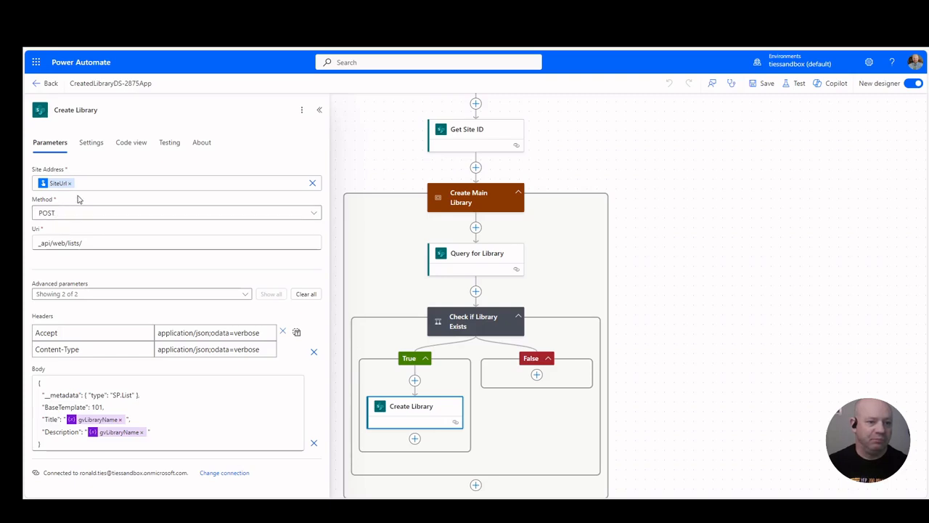
Step: Highlight the Uri value of the Create Library request
{"action": "triple_click", "coordinate": [113, 244]}
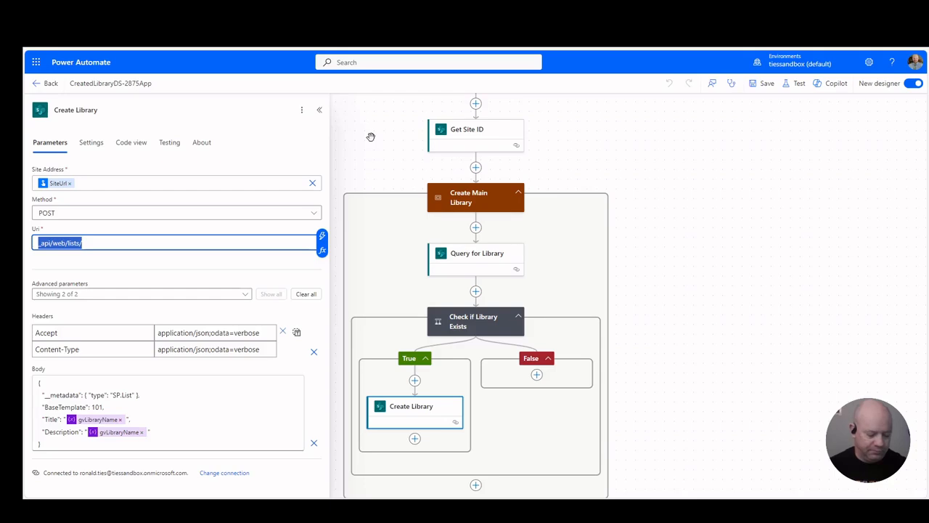
{"action": "key", "text": "super+p"}
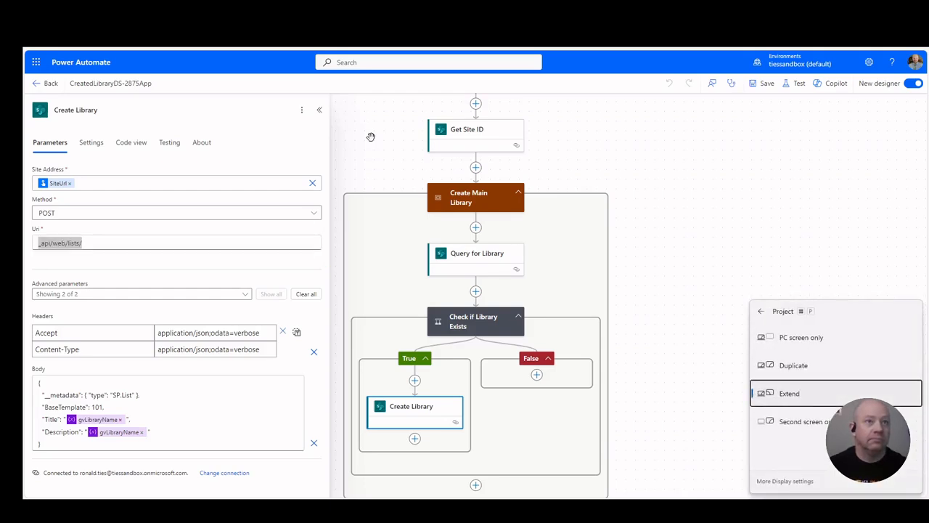
{"action": "key", "text": "Down"}
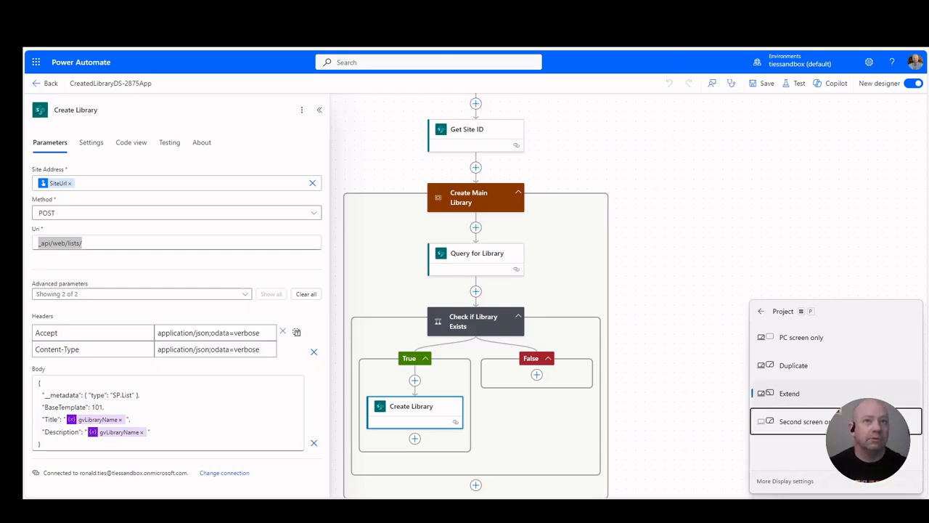
{"action": "key", "text": "Escape"}
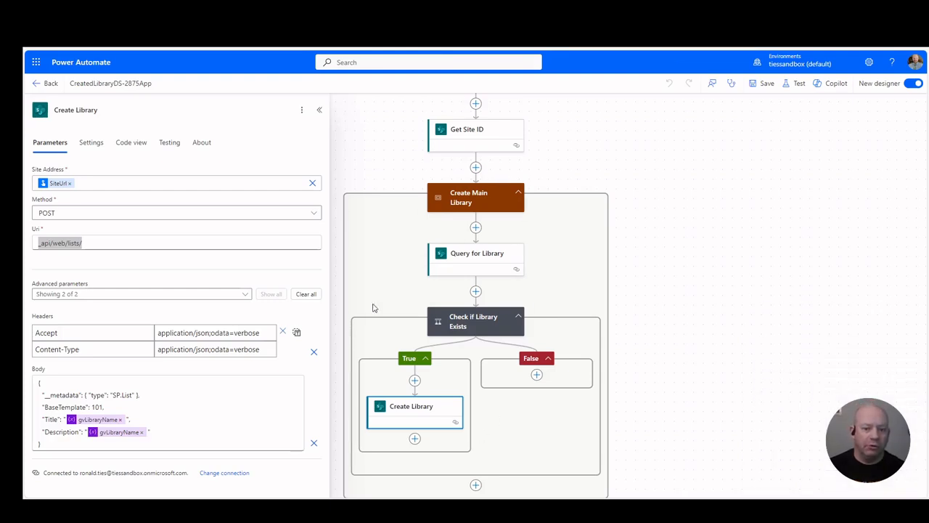
Step: Look over the column-creation scopes following Create Main Library, as far as the loop that adds columns to the default view
{"action": "scroll", "coordinate": [750, 338], "scroll_direction": "down", "scroll_amount": 5}
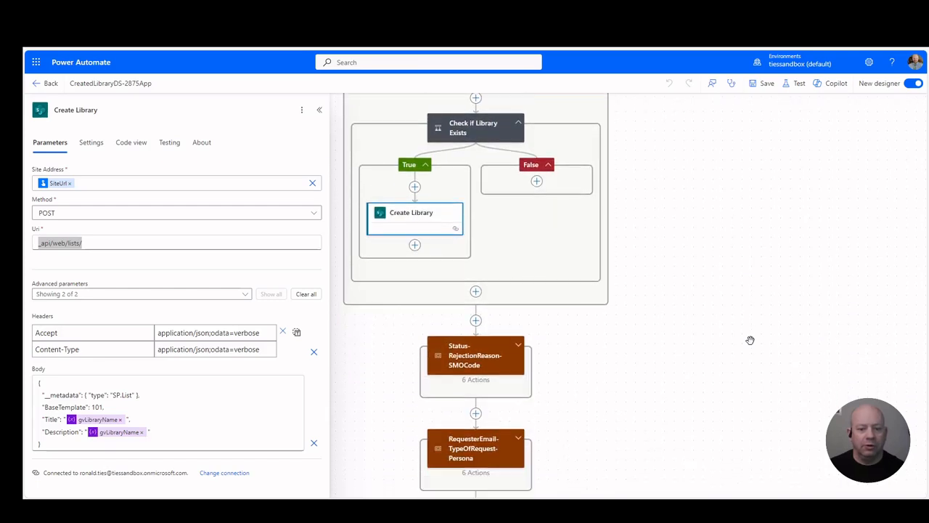
{"action": "scroll", "coordinate": [750, 340], "scroll_direction": "down", "scroll_amount": 2}
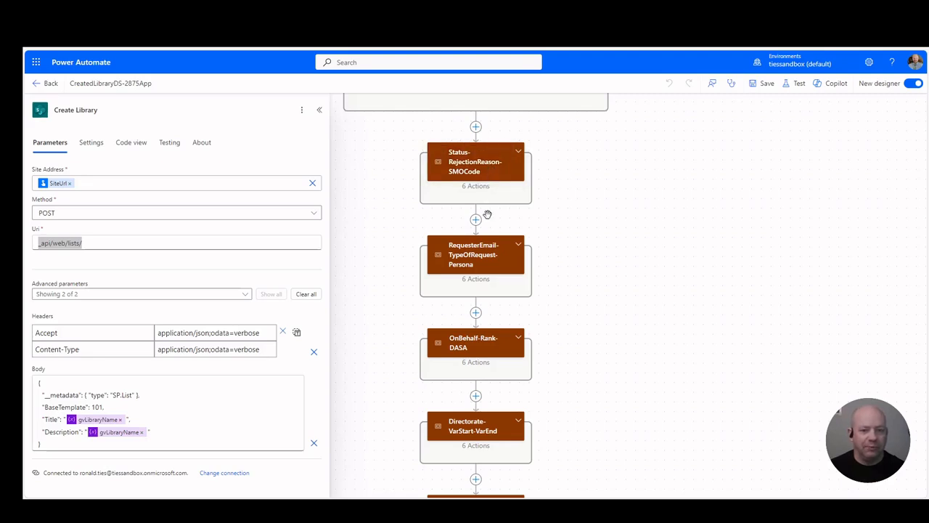
{"action": "scroll", "coordinate": [506, 218], "scroll_direction": "up", "scroll_amount": 3}
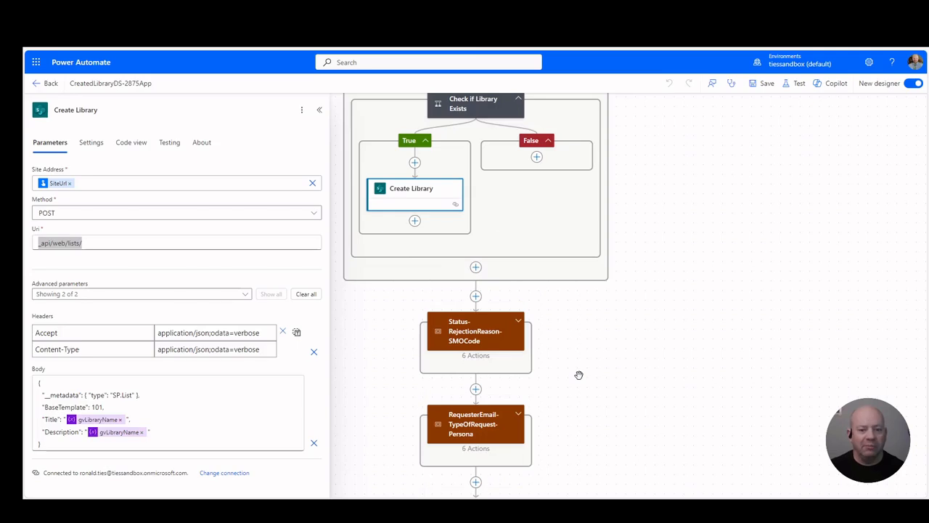
{"action": "scroll", "coordinate": [579, 375], "scroll_direction": "down", "scroll_amount": 1}
{"action": "scroll", "coordinate": [578, 375], "scroll_direction": "up", "scroll_amount": 3}
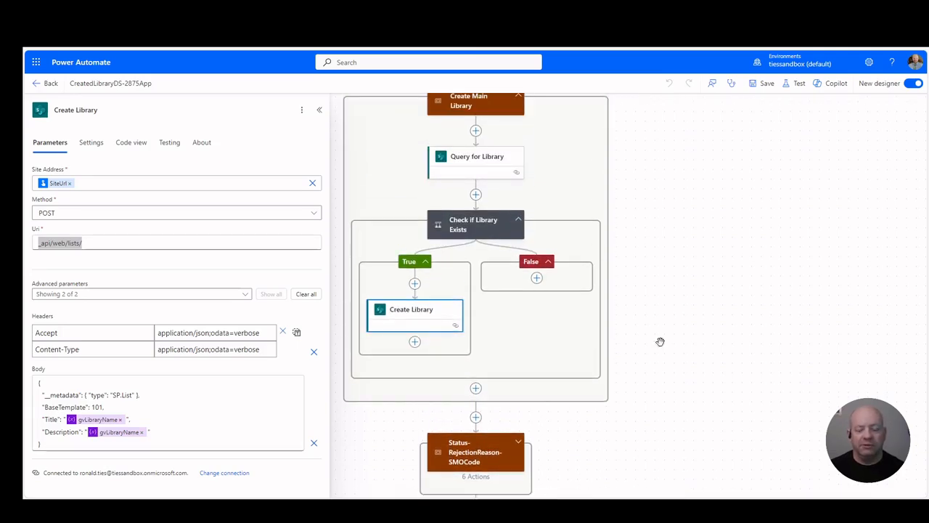
{"action": "scroll", "coordinate": [653, 392], "scroll_direction": "down", "scroll_amount": 3}
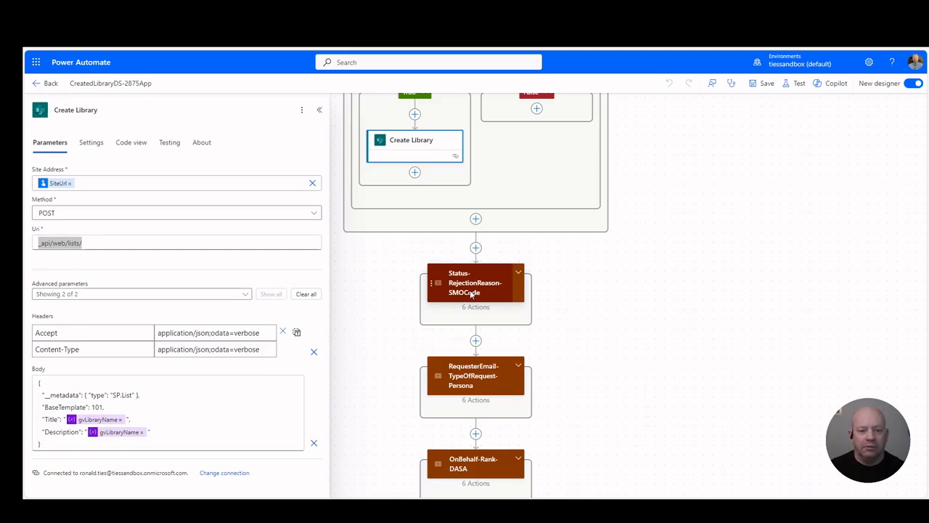
{"action": "scroll", "coordinate": [645, 327], "scroll_direction": "down", "scroll_amount": 5}
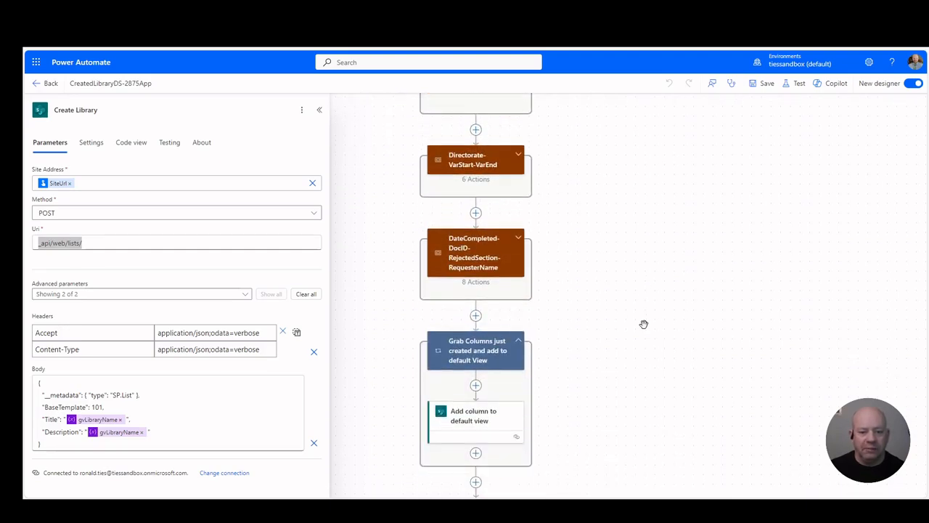
{"action": "scroll", "coordinate": [644, 323], "scroll_direction": "up", "scroll_amount": 6}
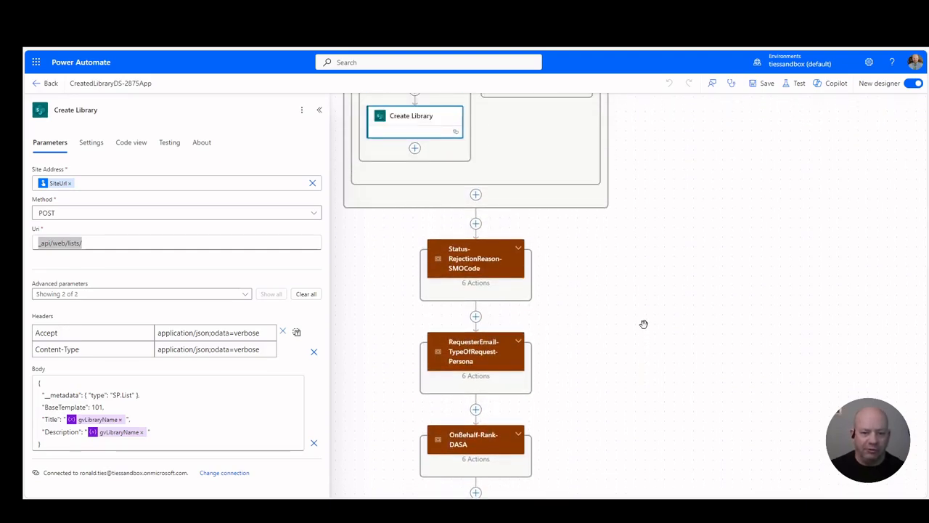
{"action": "scroll", "coordinate": [608, 349], "scroll_direction": "down", "scroll_amount": 2}
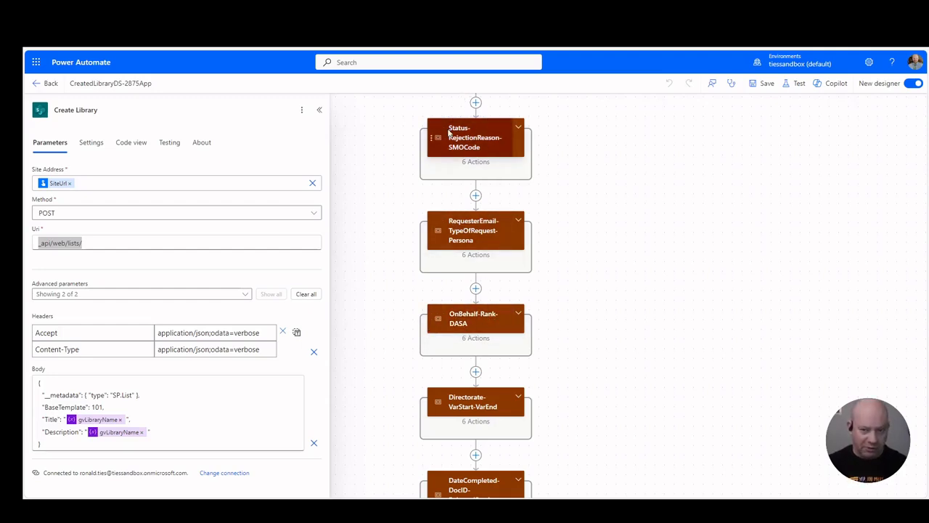
Step: Expand the OnBehalf-Rank-DASA scope and look through its query, condition and add-column actions
{"action": "left_click", "coordinate": [518, 313]}
{"action": "scroll", "coordinate": [691, 353], "scroll_direction": "down", "scroll_amount": 10}
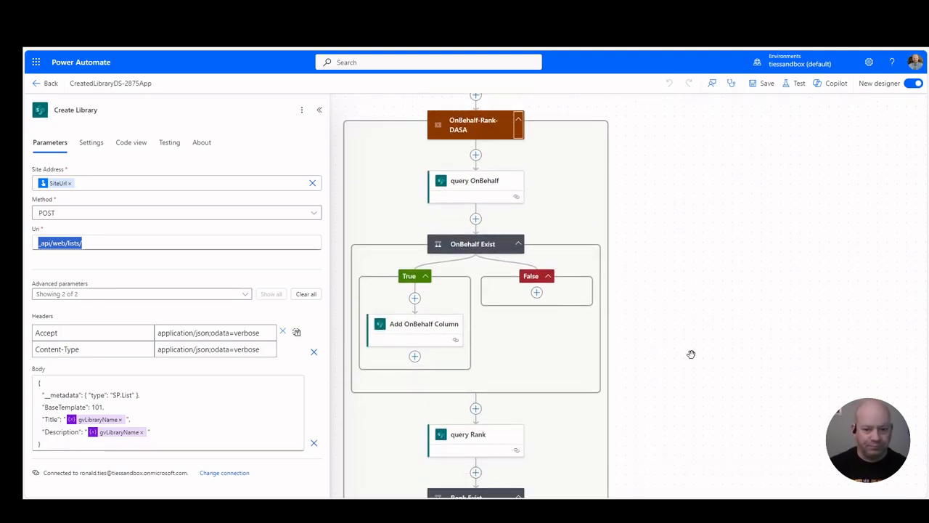
{"action": "scroll", "coordinate": [691, 354], "scroll_direction": "down", "scroll_amount": 3}
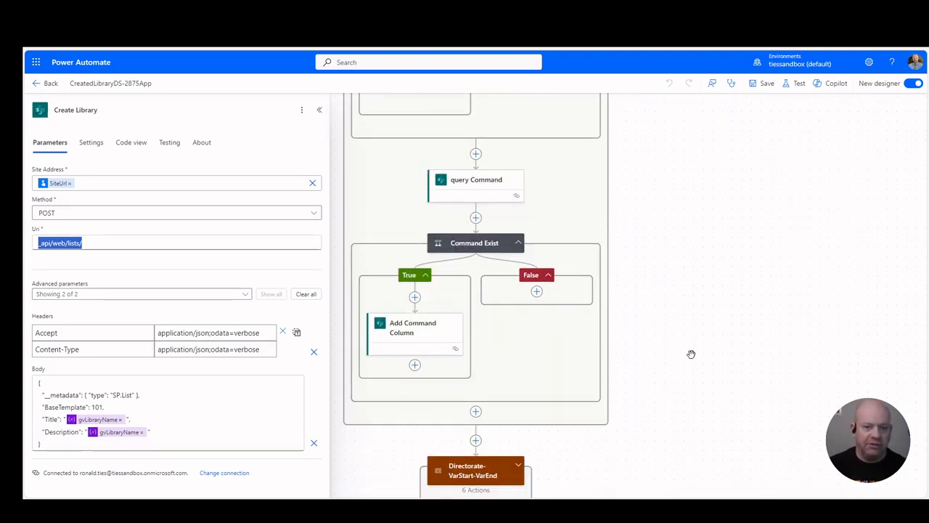
{"action": "scroll", "coordinate": [691, 354], "scroll_direction": "up", "scroll_amount": 12}
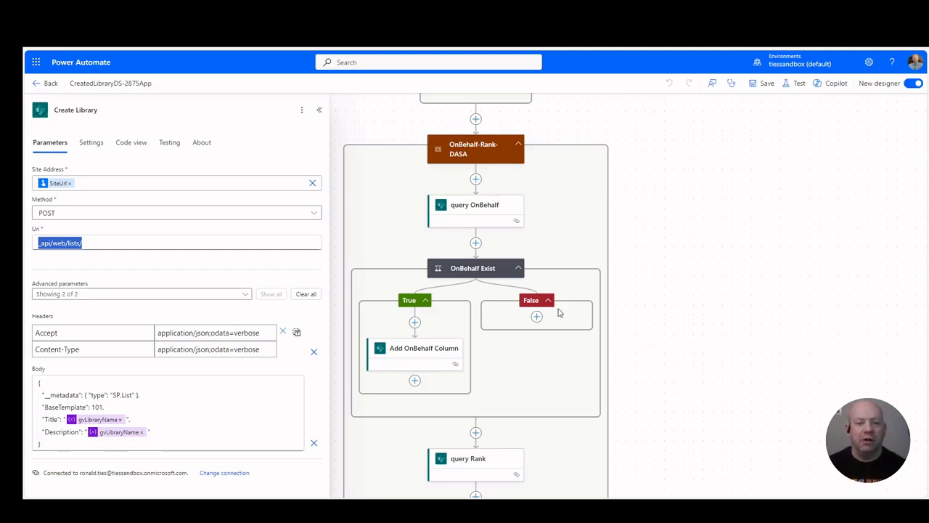
Step: Compare the parameters of the query OnBehalf request with those of the Add OnBehalf Column request, including its Uri and body
{"action": "left_click", "coordinate": [475, 211]}
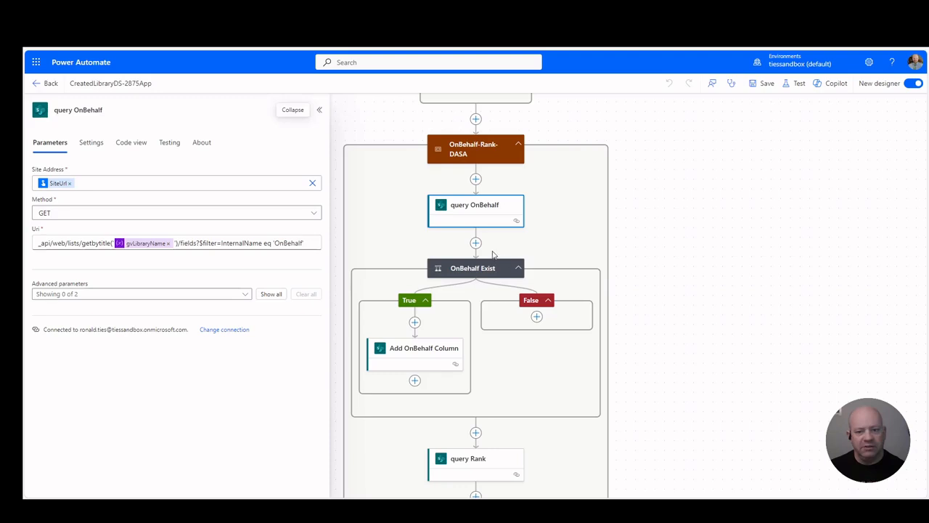
{"action": "left_click", "coordinate": [434, 357]}
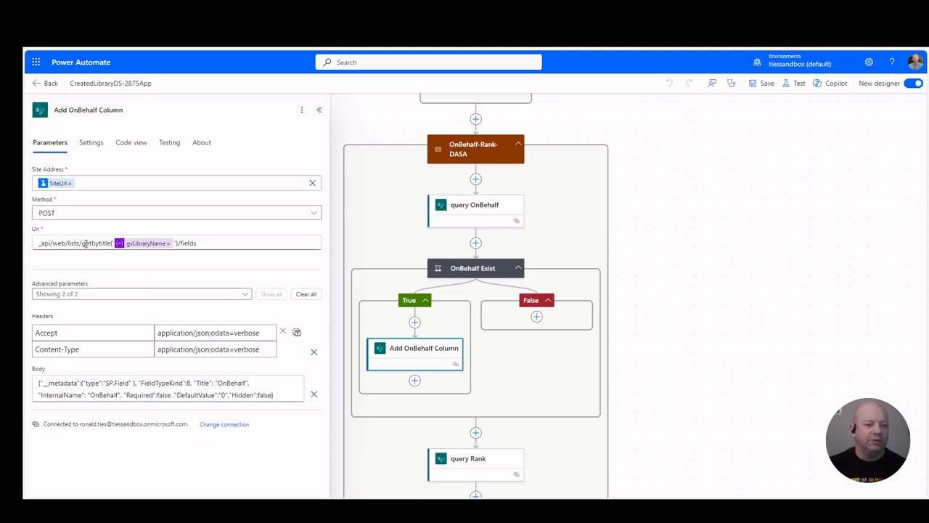
{"action": "left_click_drag", "start_coordinate": [220, 247], "coordinate": [25, 248]}
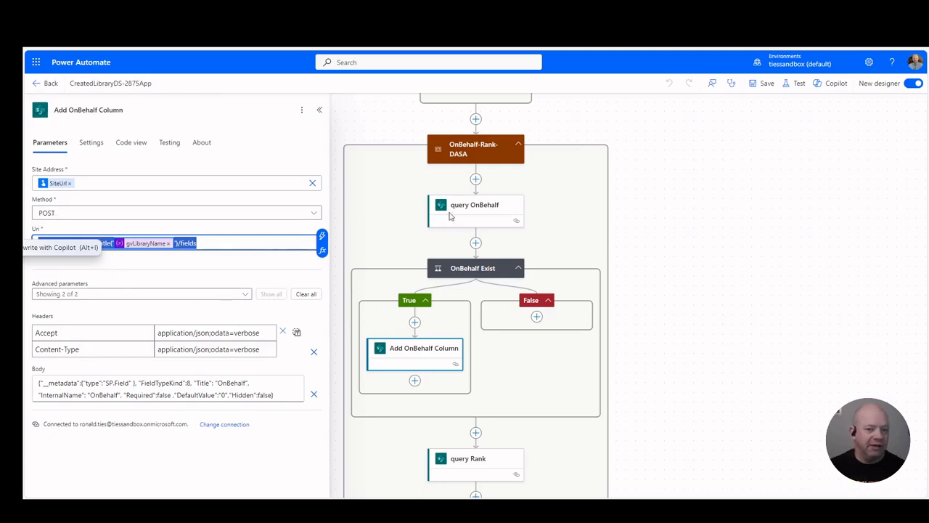
{"action": "left_click", "coordinate": [495, 217]}
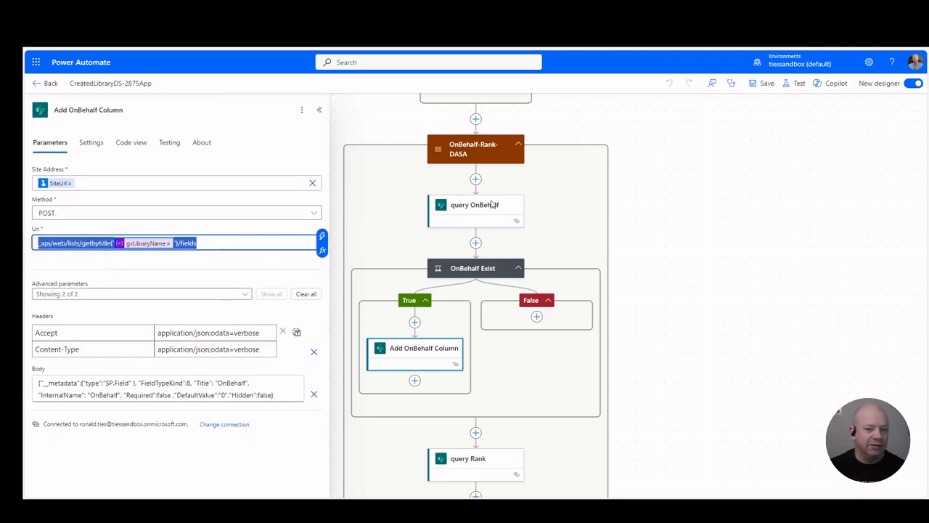
{"action": "left_click", "coordinate": [400, 359]}
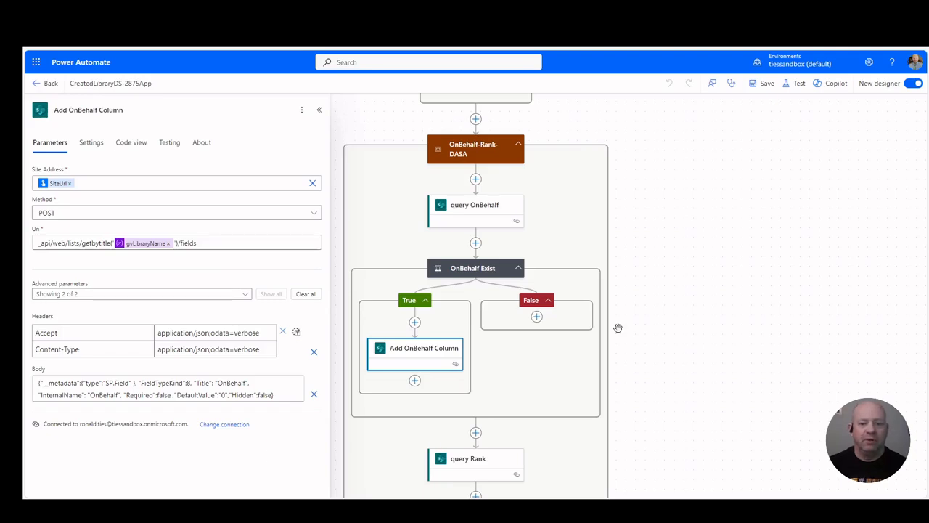
Step: Examine the request parameters of the Add Rank and Add Command Column actions
{"action": "scroll", "coordinate": [617, 328], "scroll_direction": "down", "scroll_amount": 3}
{"action": "scroll", "coordinate": [617, 328], "scroll_direction": "down", "scroll_amount": 2}
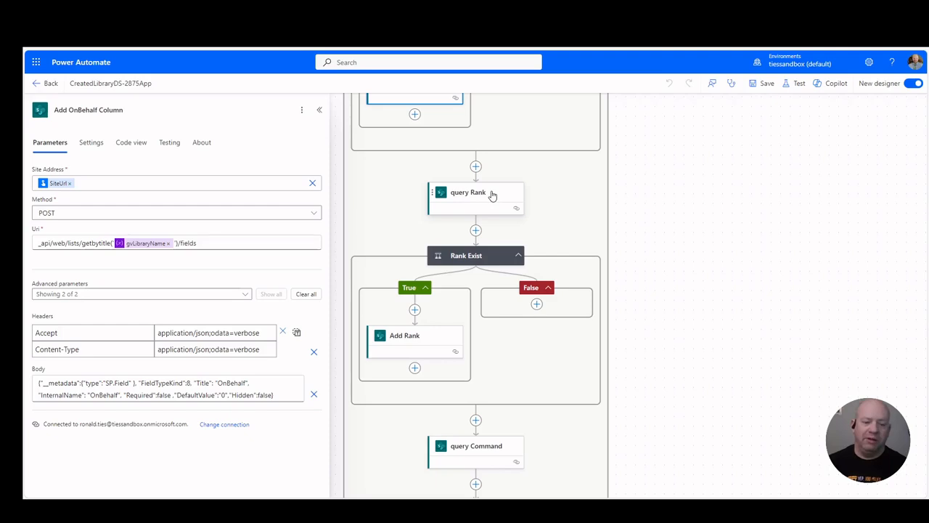
{"action": "left_click", "coordinate": [417, 336]}
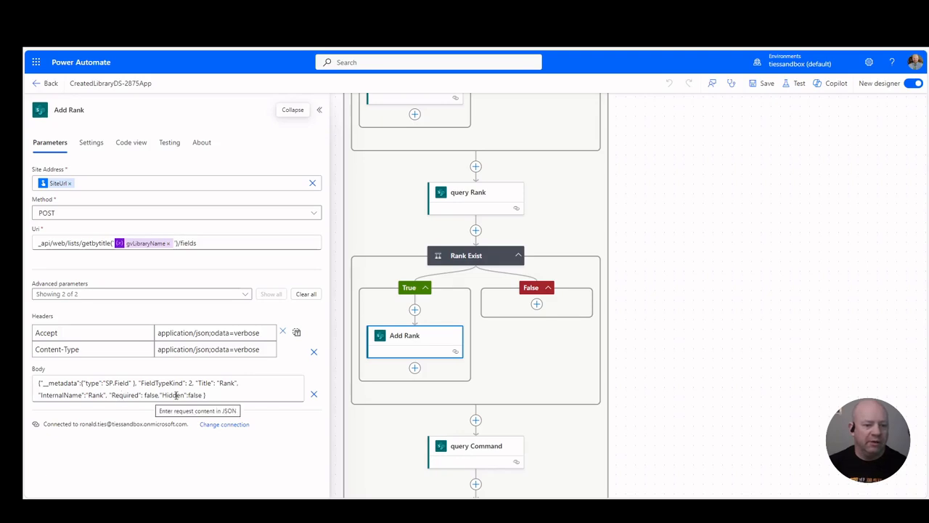
{"action": "scroll", "coordinate": [603, 373], "scroll_direction": "down", "scroll_amount": 2}
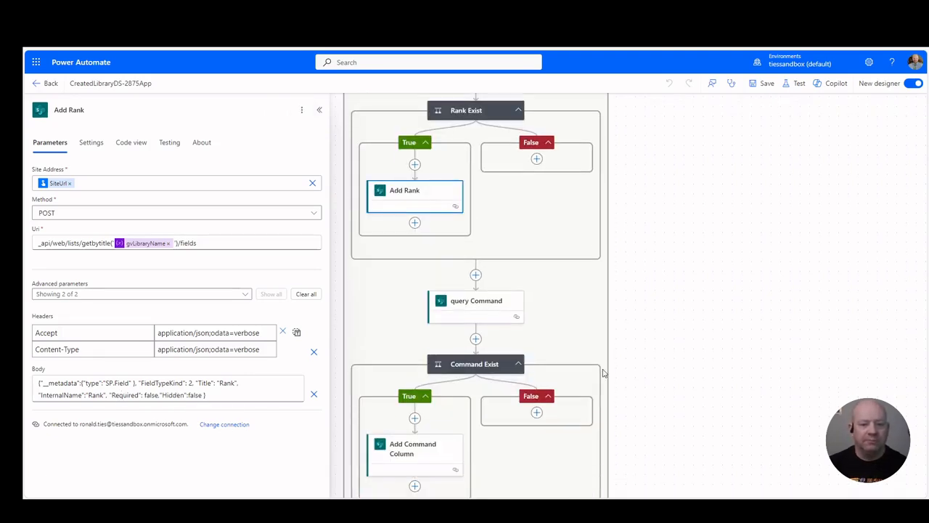
{"action": "scroll", "coordinate": [602, 372], "scroll_direction": "down", "scroll_amount": 2}
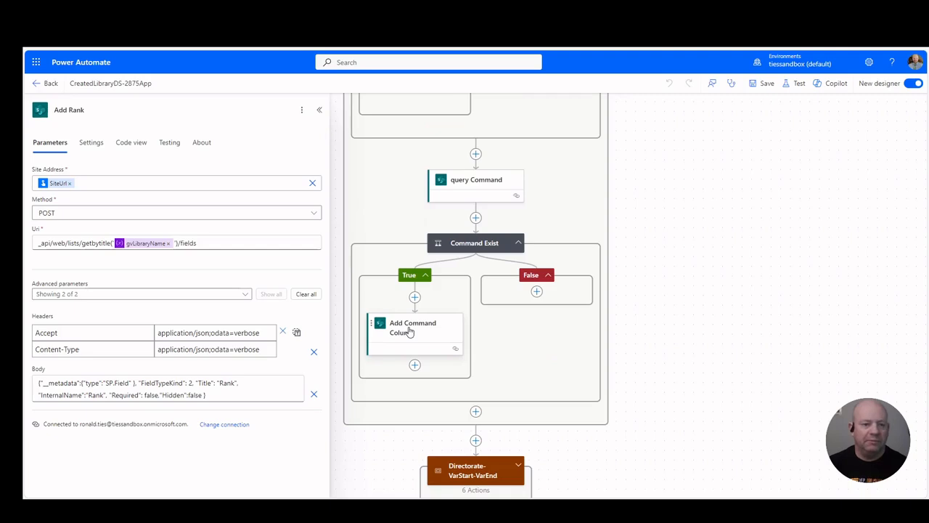
{"action": "left_click", "coordinate": [412, 330]}
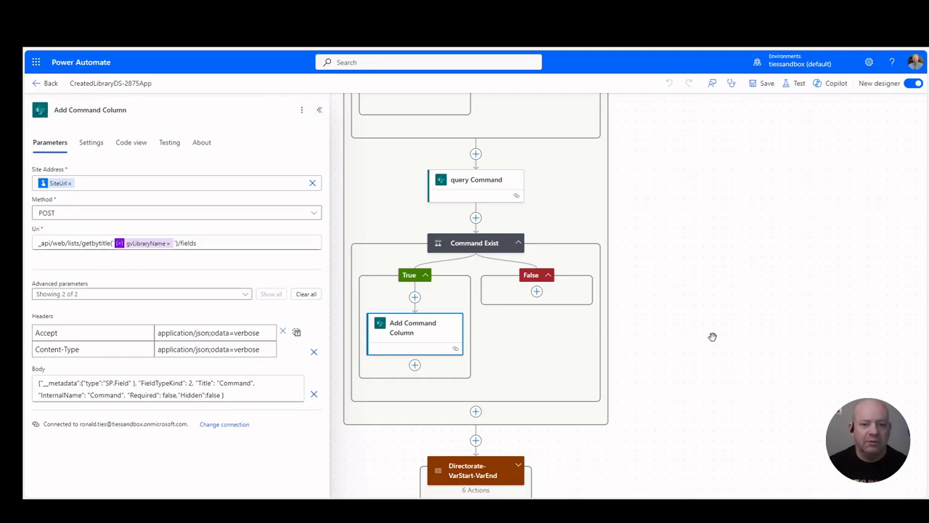
Step: Go back up the flow to the Status-RejectionReason-SMOCode scope
{"action": "scroll", "coordinate": [713, 336], "scroll_direction": "down", "scroll_amount": 3}
{"action": "scroll", "coordinate": [712, 336], "scroll_direction": "up", "scroll_amount": 15}
{"action": "scroll", "coordinate": [712, 336], "scroll_direction": "up", "scroll_amount": 4}
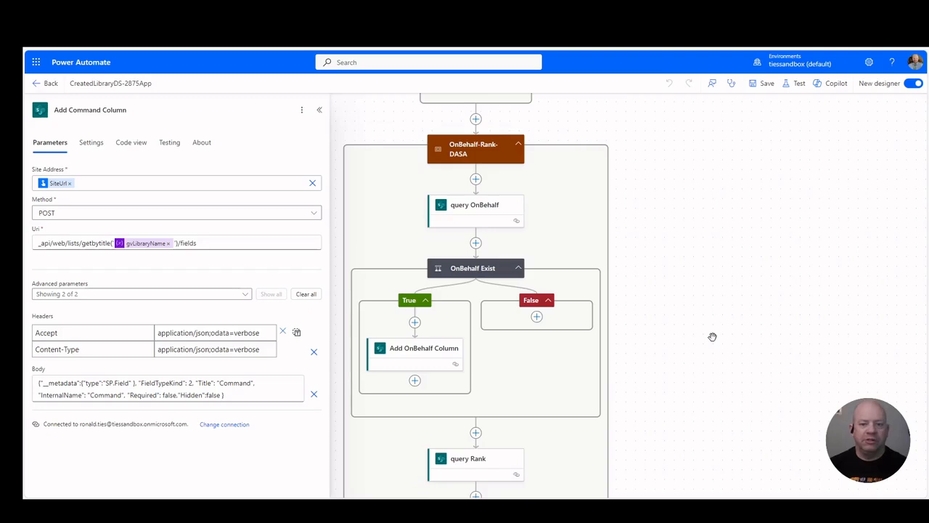
{"action": "scroll", "coordinate": [712, 336], "scroll_direction": "up", "scroll_amount": 1}
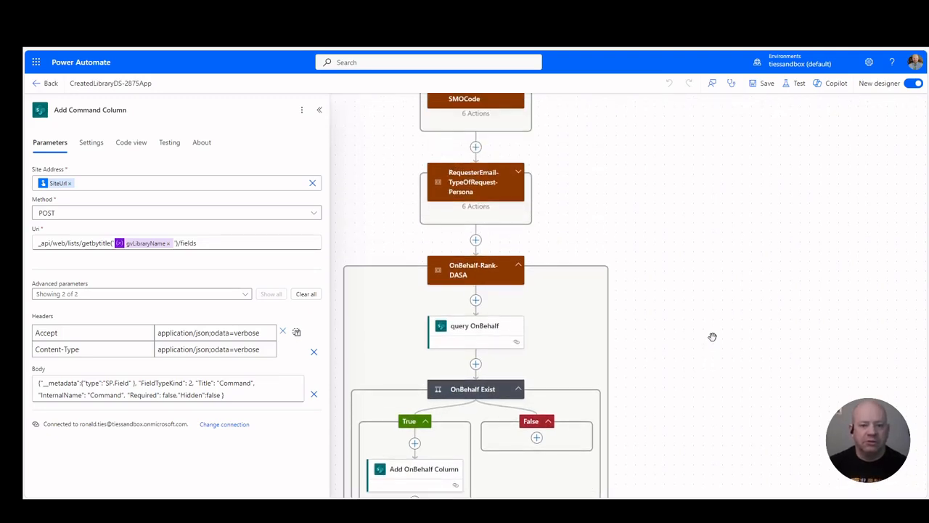
{"action": "scroll", "coordinate": [712, 336], "scroll_direction": "up", "scroll_amount": 2}
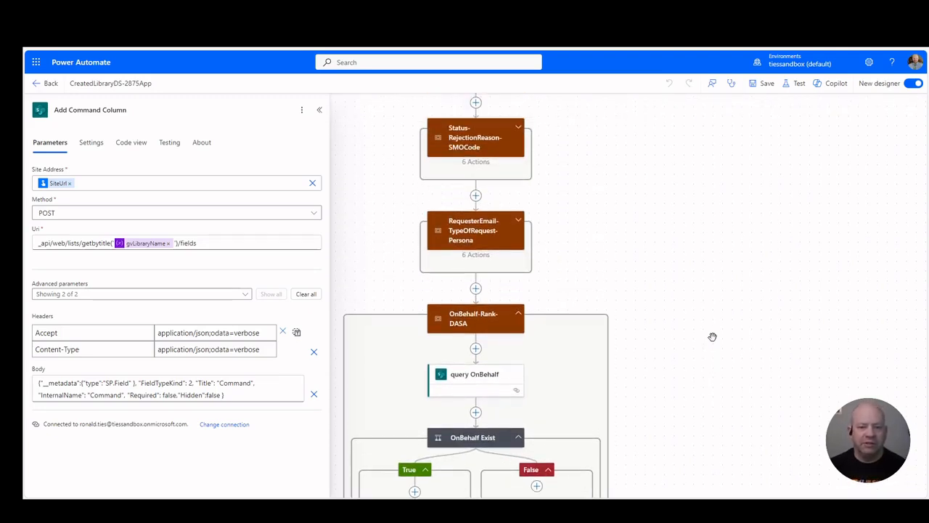
{"action": "scroll", "coordinate": [712, 336], "scroll_direction": "up", "scroll_amount": 1}
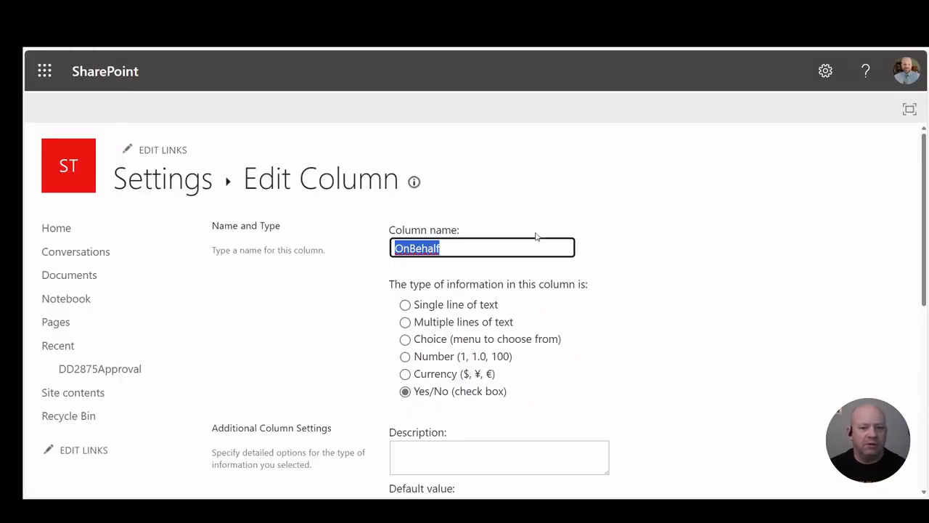
Step: Review the columns and their types in SharePoint's DD2875Approval library settings, and return to the Power Automate flow
{"action": "left_click", "coordinate": [157, 188]}
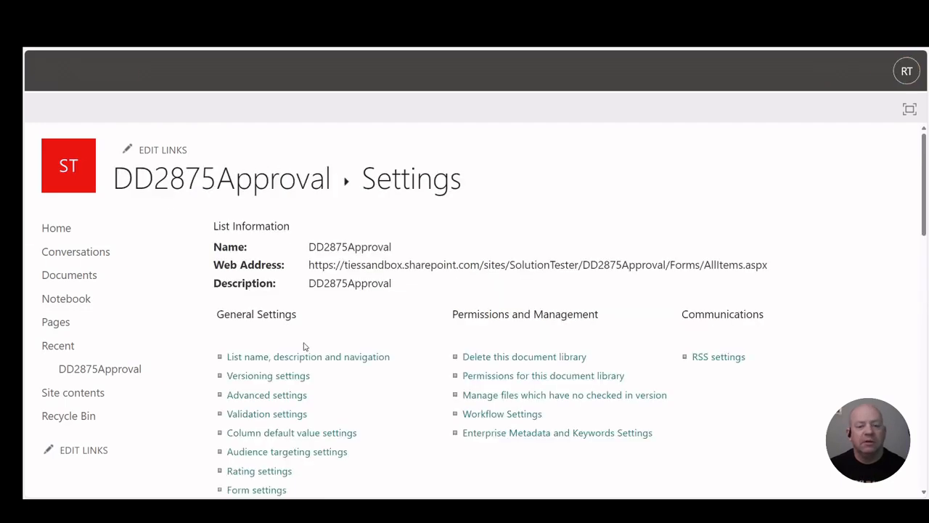
{"action": "left_click", "coordinate": [305, 354]}
{"action": "scroll", "coordinate": [429, 434], "scroll_direction": "down", "scroll_amount": 1}
{"action": "scroll", "coordinate": [429, 435], "scroll_direction": "down", "scroll_amount": 5}
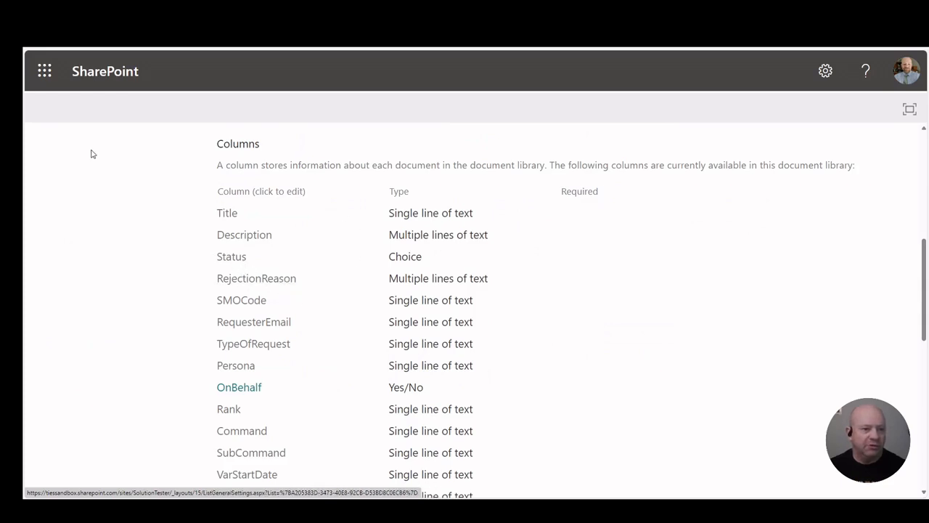
{"action": "mouse_move", "coordinate": [26, 153]}
{"action": "left_click", "coordinate": [62, 93]}
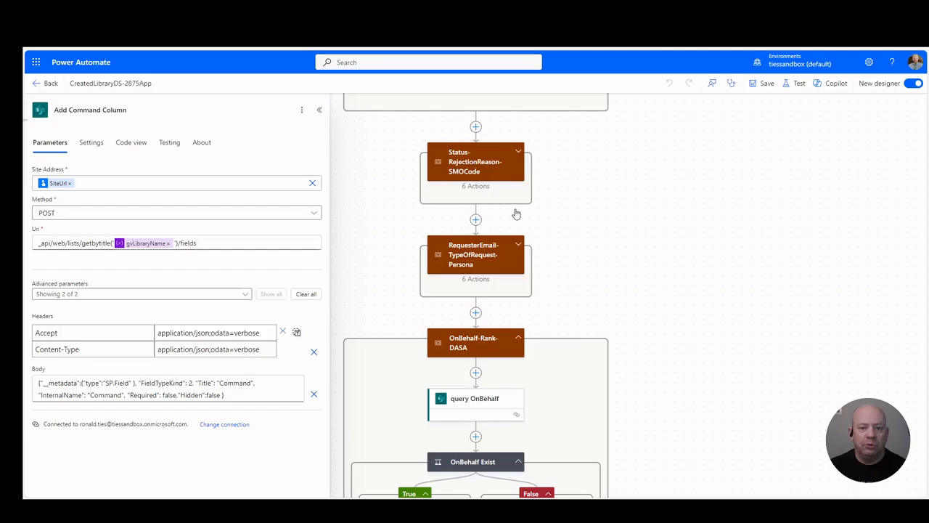
Step: Expand the Status-RejectionReason-SMOCode scope and examine the parameters of its Add Status Column request
{"action": "left_click", "coordinate": [470, 164]}
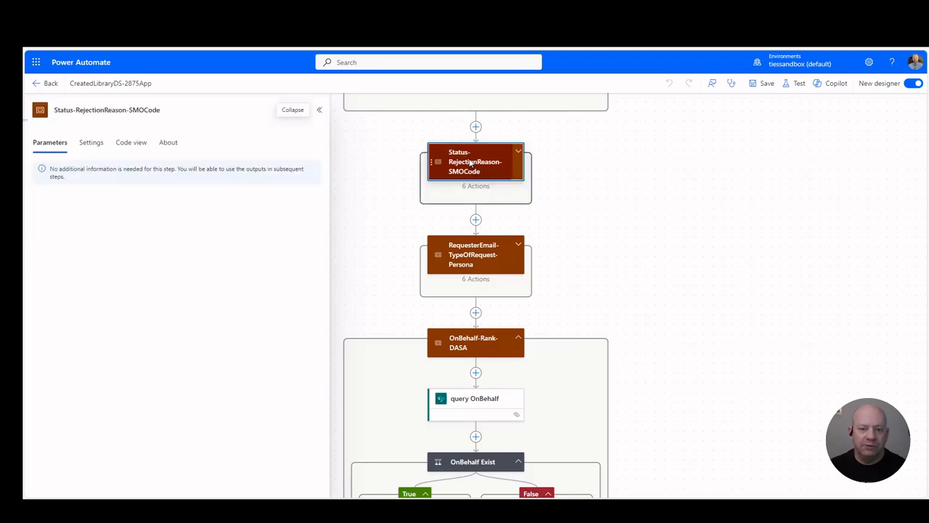
{"action": "left_click", "coordinate": [518, 154]}
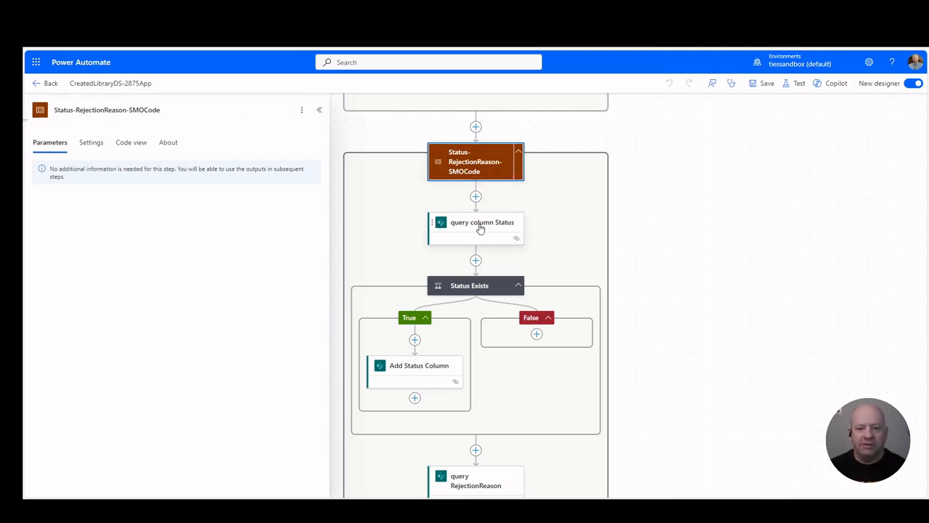
{"action": "left_click", "coordinate": [431, 368]}
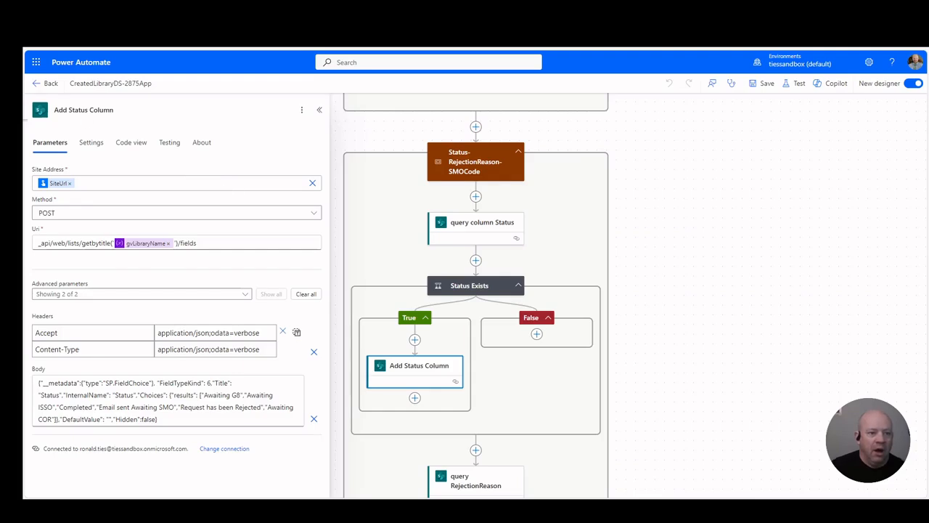
Step: Check the column types in the SharePoint library settings again, and return to the Power Automate flow
{"action": "left_click", "coordinate": [23, 77]}
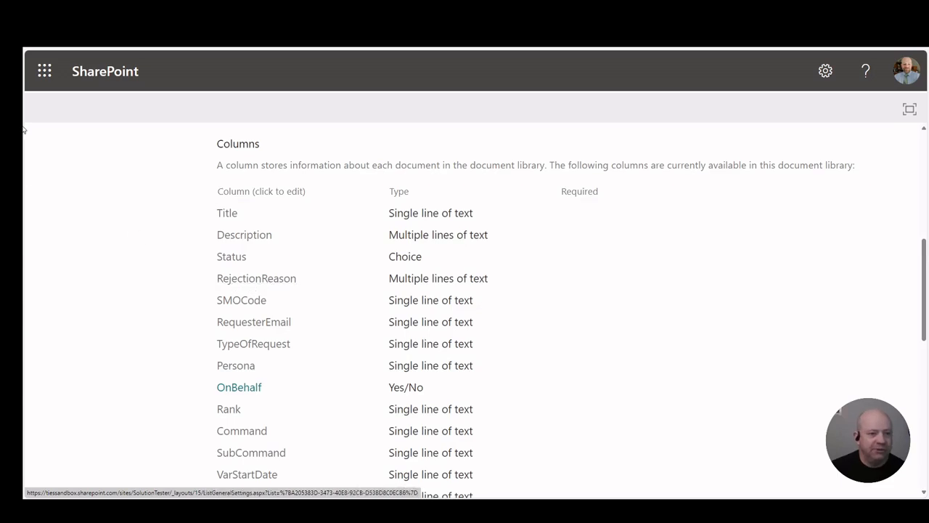
{"action": "mouse_move", "coordinate": [23, 124]}
{"action": "left_click", "coordinate": [62, 111]}
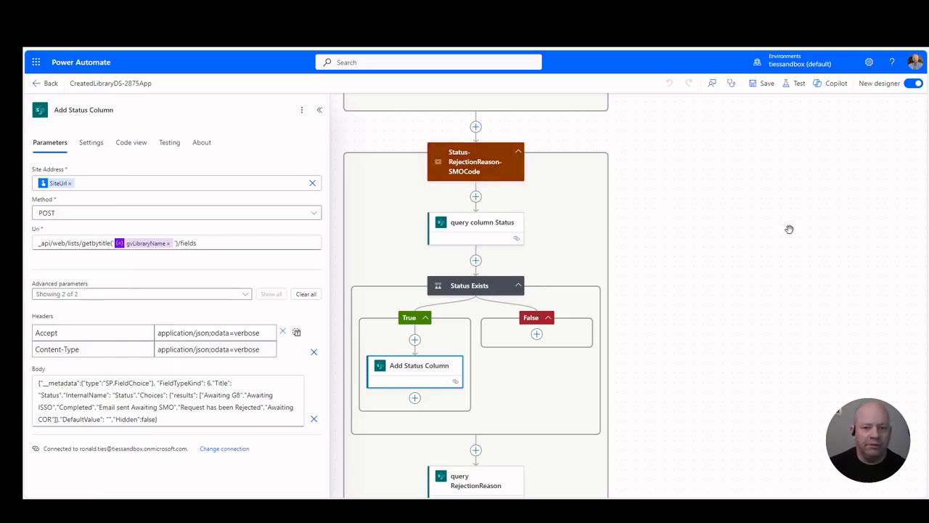
Step: Open the Add Rejection Reason action under RejectionReason Exist and examine its request parameters
{"action": "scroll", "coordinate": [734, 314], "scroll_direction": "down", "scroll_amount": 3}
{"action": "scroll", "coordinate": [734, 313], "scroll_direction": "down", "scroll_amount": 6}
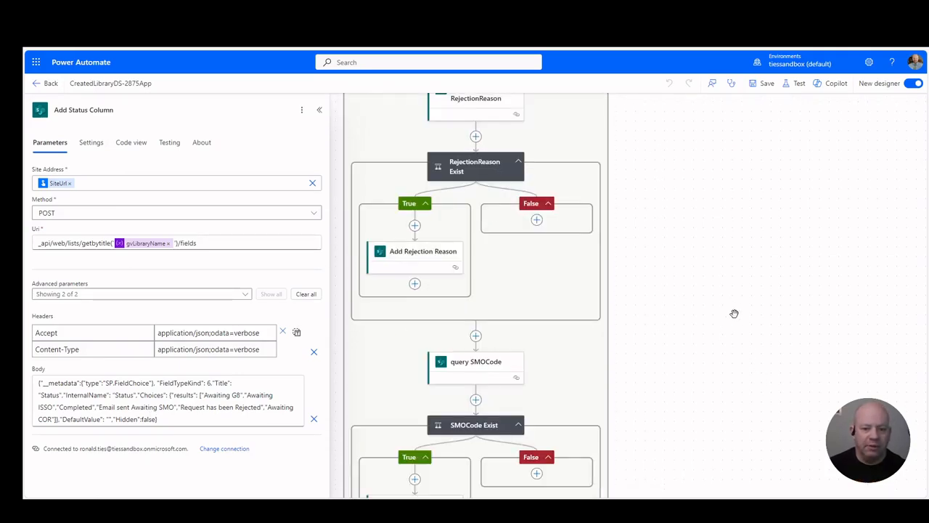
{"action": "left_click", "coordinate": [405, 261]}
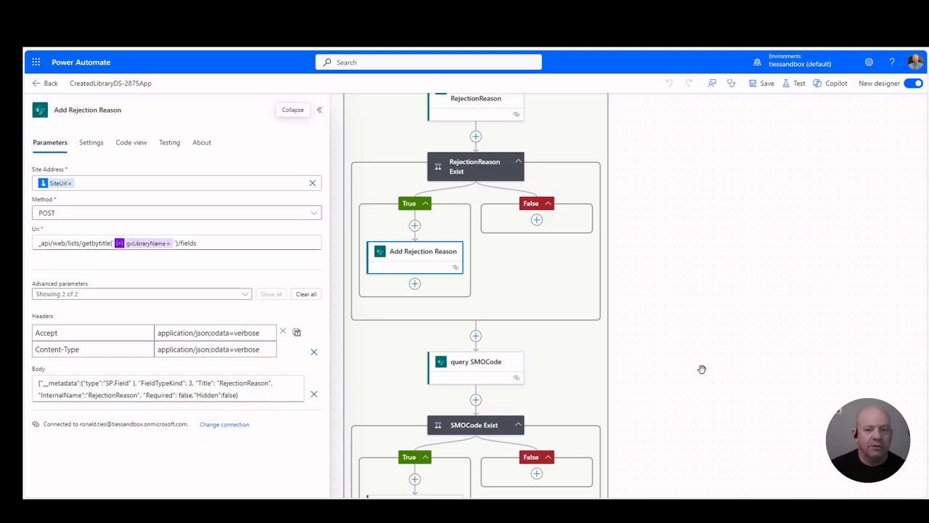
Step: Look over the remaining column scopes down to the loop that adds the created columns to the default view
{"action": "scroll", "coordinate": [701, 368], "scroll_direction": "down", "scroll_amount": 5}
{"action": "scroll", "coordinate": [702, 368], "scroll_direction": "down", "scroll_amount": 10}
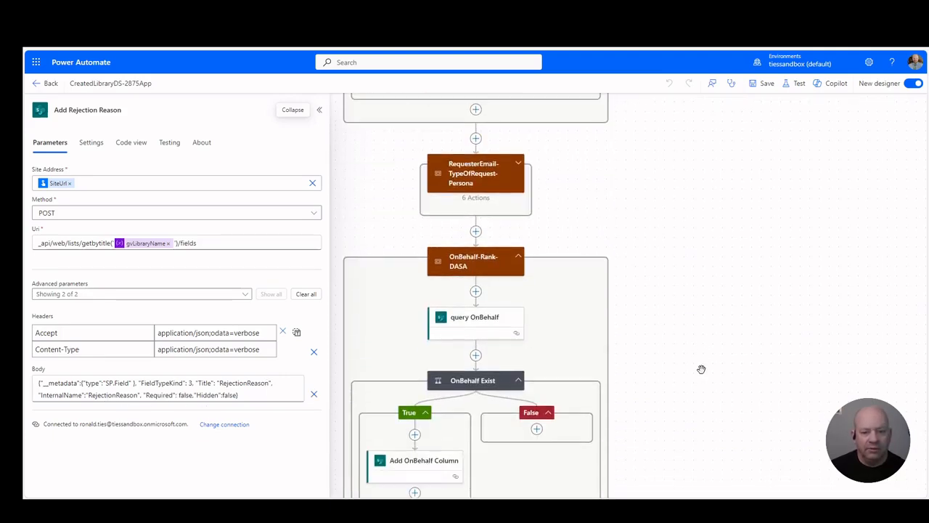
{"action": "scroll", "coordinate": [701, 369], "scroll_direction": "down", "scroll_amount": 10}
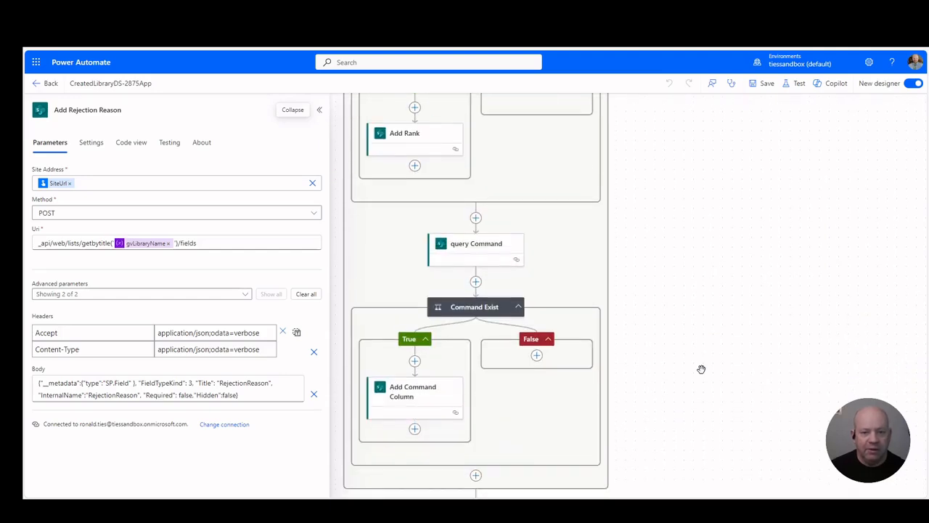
{"action": "scroll", "coordinate": [701, 369], "scroll_direction": "down", "scroll_amount": 5}
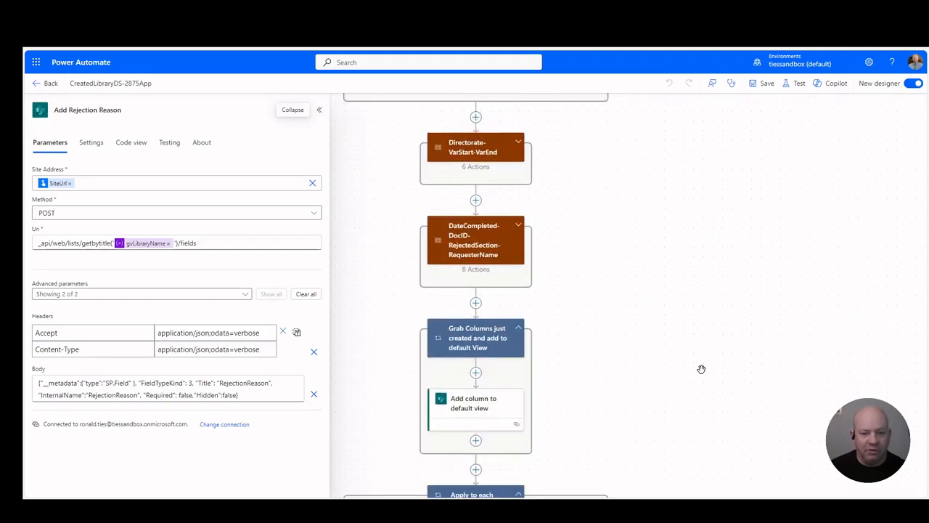
{"action": "scroll", "coordinate": [701, 369], "scroll_direction": "down", "scroll_amount": 3}
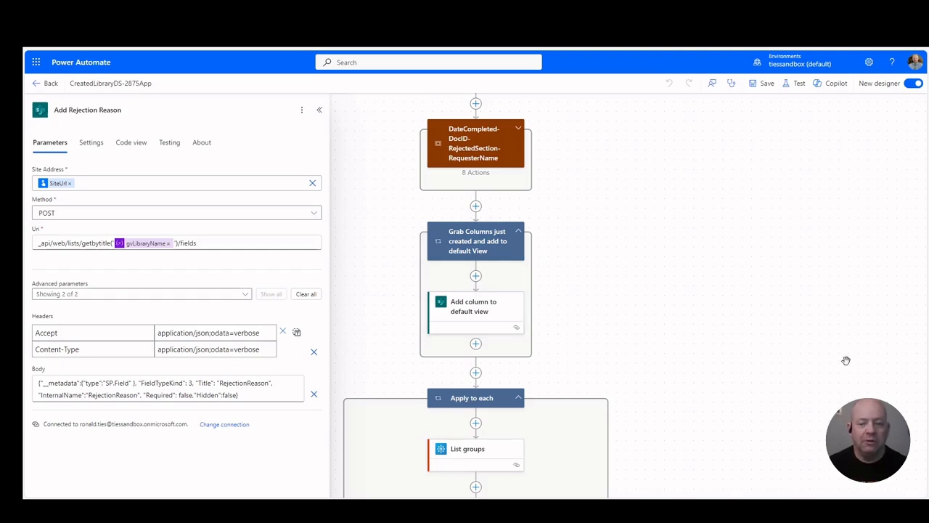
Step: Collapse the Create Main Library and Status-RejectionReason-SMOCode scopes near the start of the flow
{"action": "scroll", "coordinate": [846, 360], "scroll_direction": "up", "scroll_amount": 10}
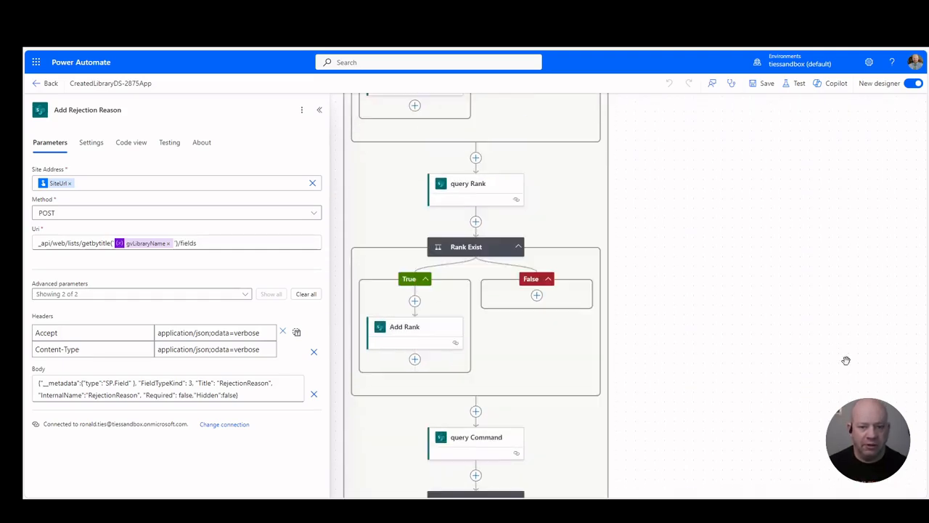
{"action": "scroll", "coordinate": [846, 360], "scroll_direction": "up", "scroll_amount": 10}
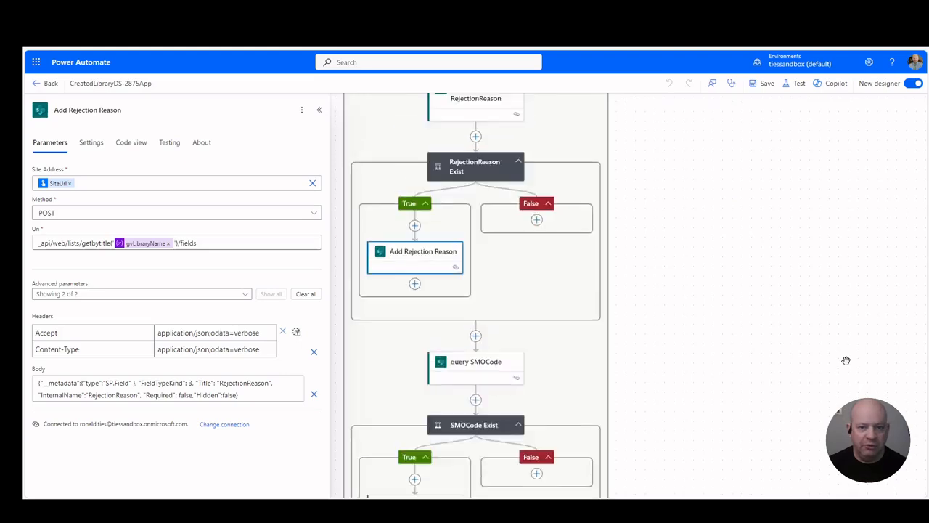
{"action": "scroll", "coordinate": [845, 360], "scroll_direction": "up", "scroll_amount": 10}
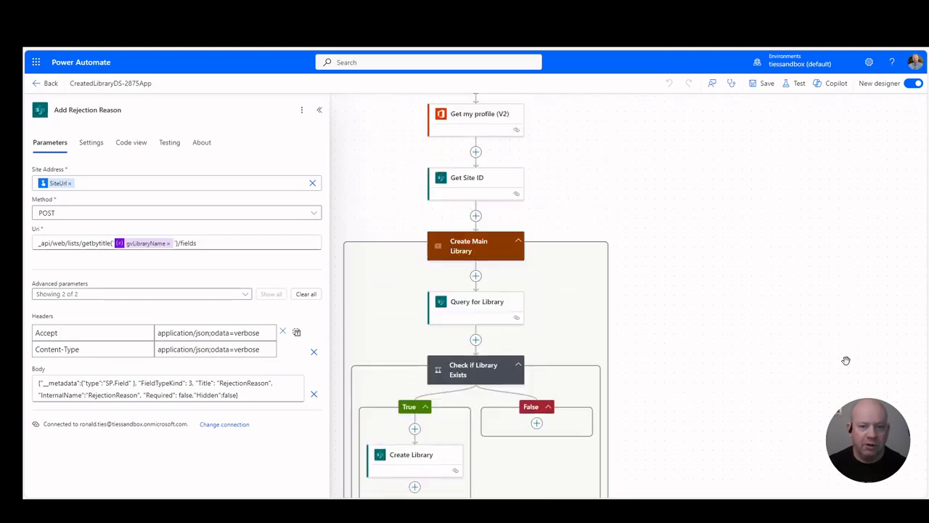
{"action": "scroll", "coordinate": [845, 360], "scroll_direction": "up", "scroll_amount": 4}
{"action": "scroll", "coordinate": [846, 360], "scroll_direction": "down", "scroll_amount": 3}
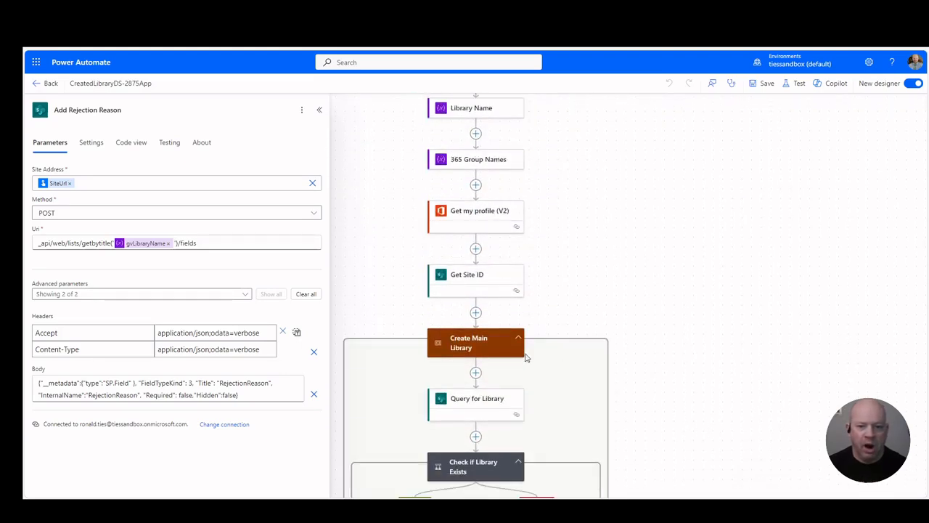
{"action": "left_click", "coordinate": [517, 338]}
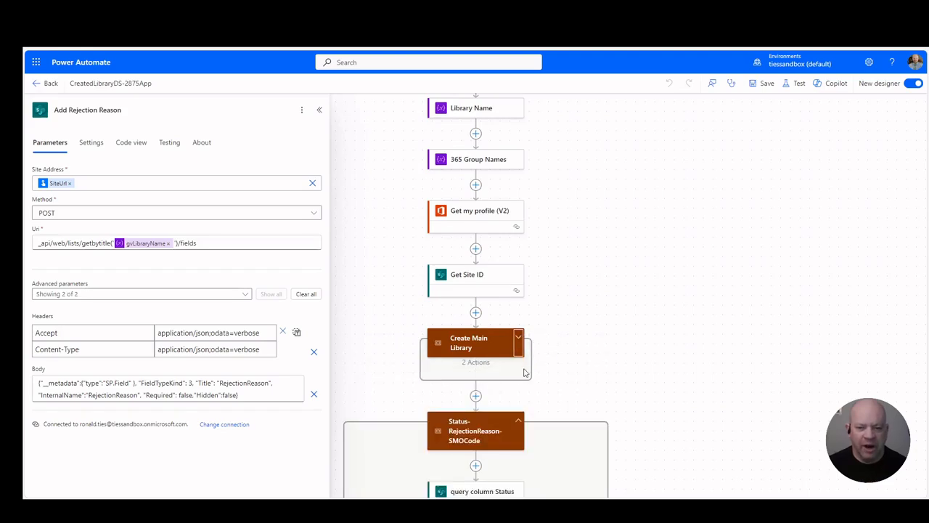
{"action": "left_click", "coordinate": [518, 419]}
Step: Open the Column Names variable at the start of the flow and examine its array of column names
{"action": "scroll", "coordinate": [713, 422], "scroll_direction": "down", "scroll_amount": 3}
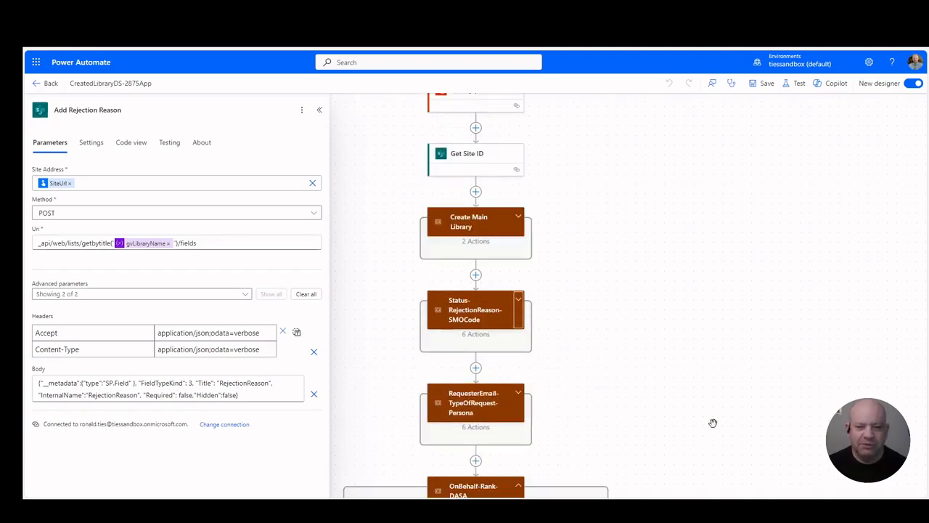
{"action": "scroll", "coordinate": [712, 423], "scroll_direction": "up", "scroll_amount": 5}
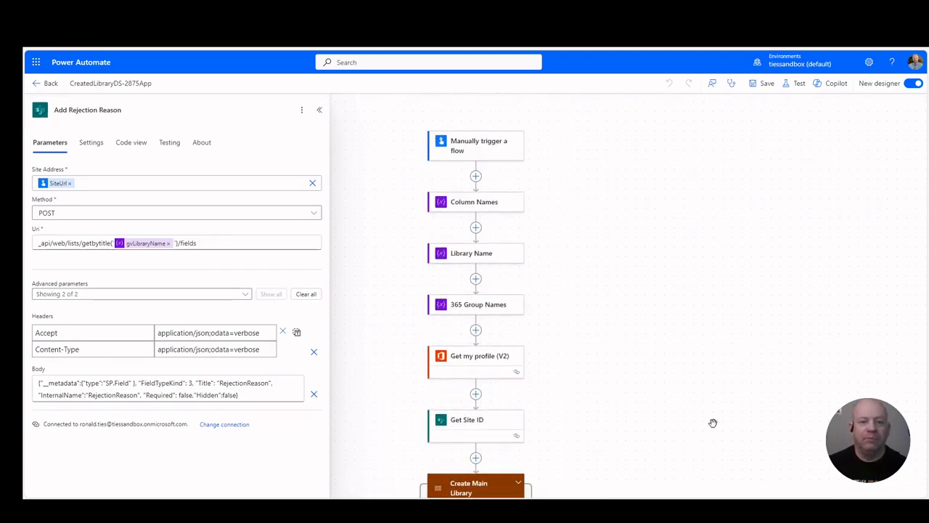
{"action": "left_click", "coordinate": [474, 209]}
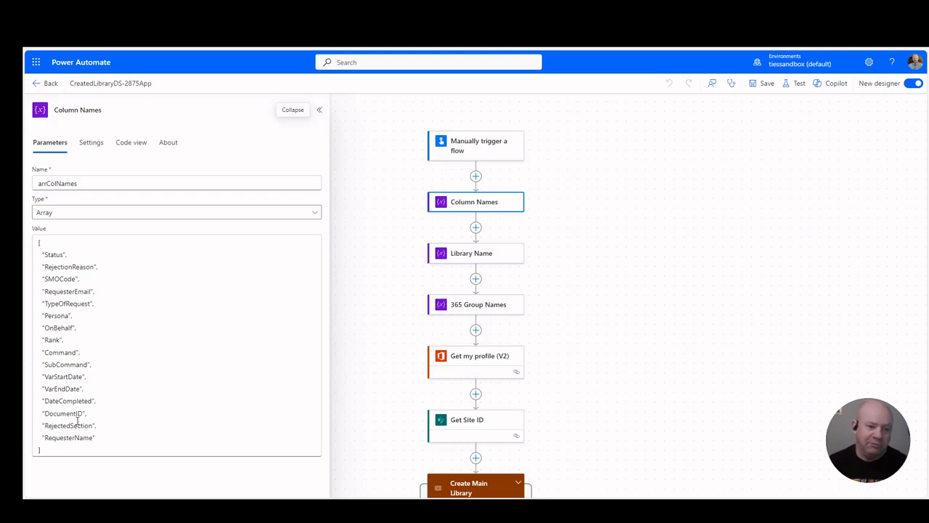
Step: Open the Add column to default view action and examine its full Uri, including the library name and current item
{"action": "scroll", "coordinate": [699, 272], "scroll_direction": "down", "scroll_amount": 10}
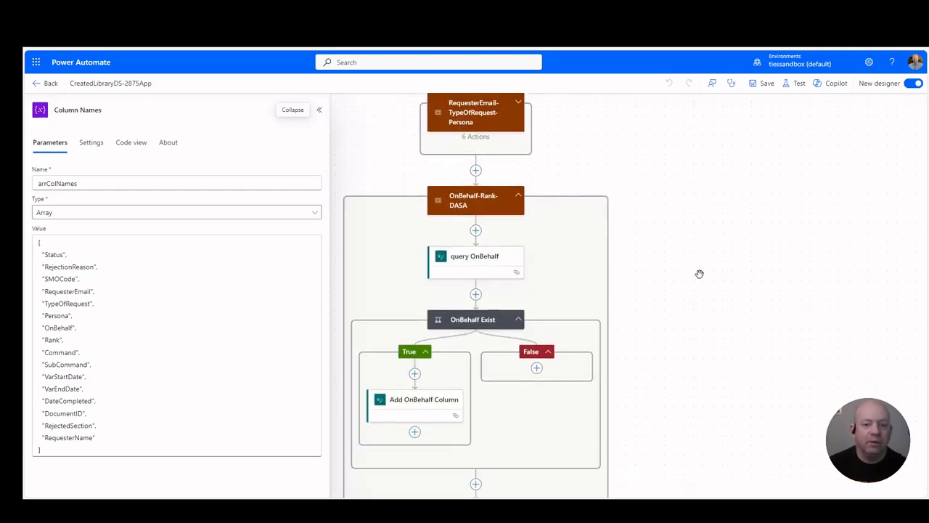
{"action": "scroll", "coordinate": [699, 274], "scroll_direction": "down", "scroll_amount": 12}
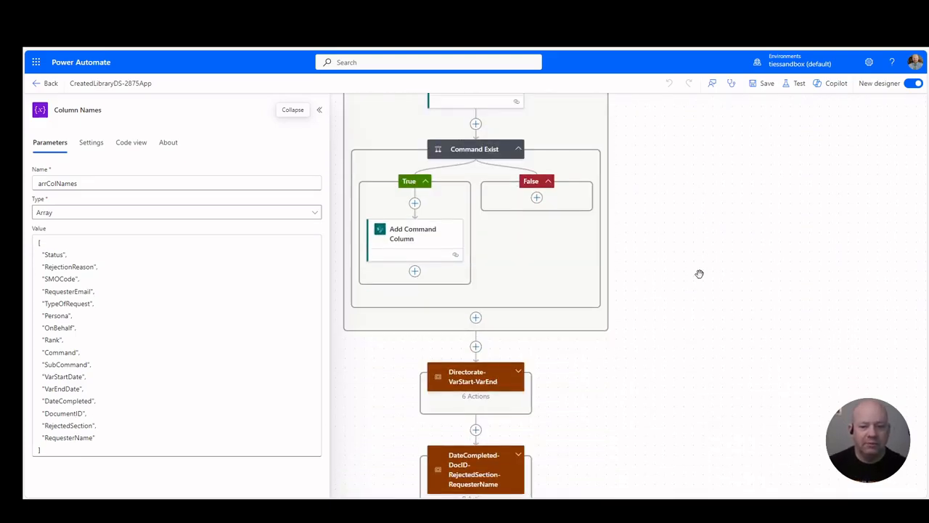
{"action": "scroll", "coordinate": [699, 273], "scroll_direction": "down", "scroll_amount": 12}
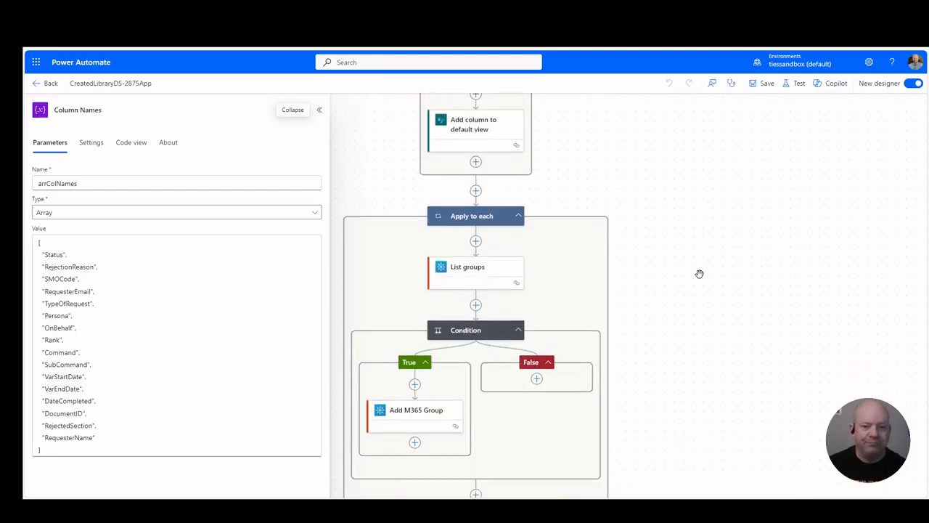
{"action": "scroll", "coordinate": [699, 274], "scroll_direction": "up", "scroll_amount": 4}
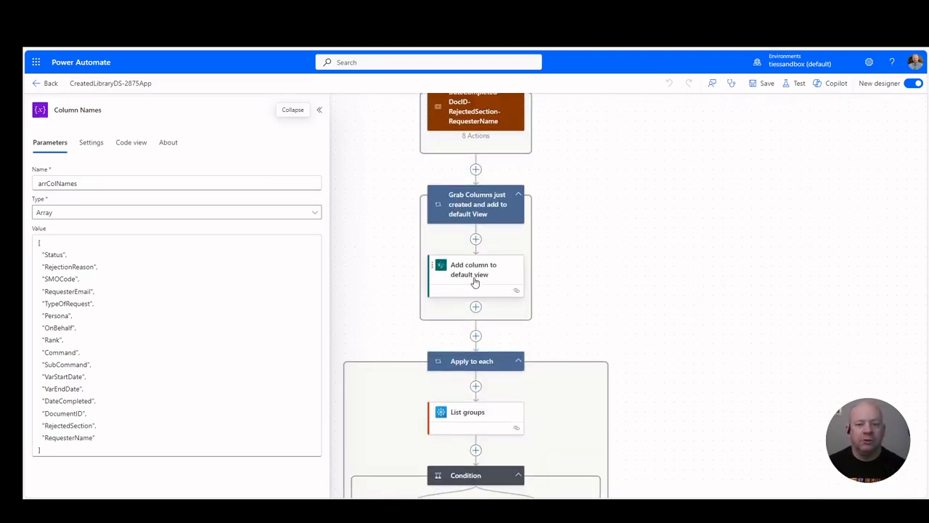
{"action": "left_click", "coordinate": [475, 283]}
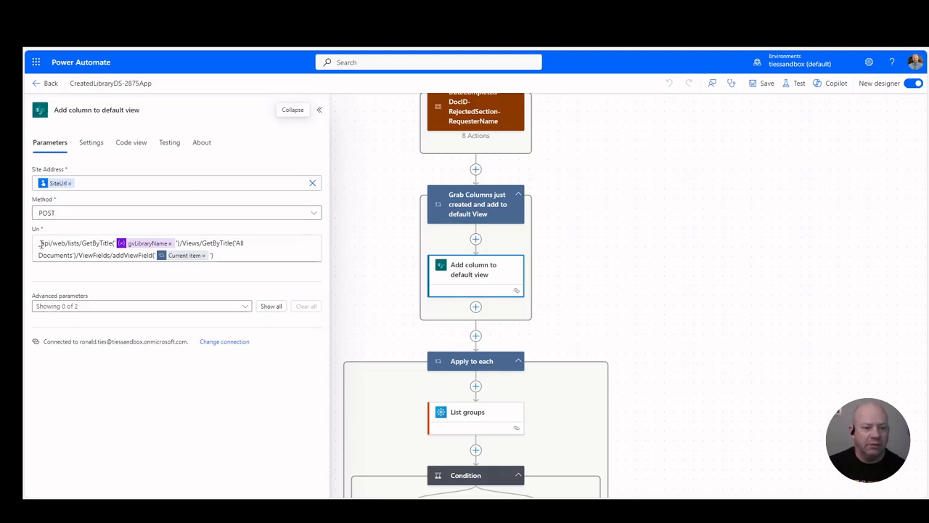
{"action": "left_click_drag", "start_coordinate": [40, 244], "coordinate": [229, 256]}
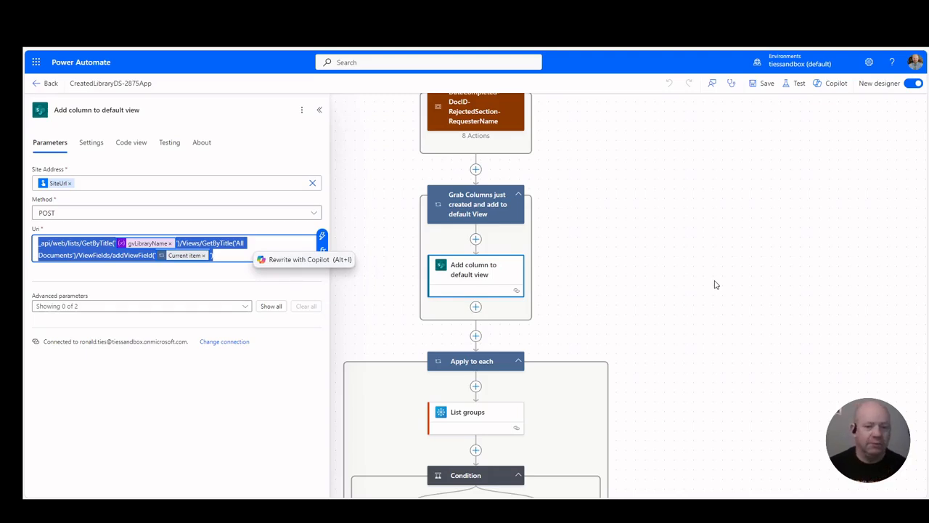
Step: Examine the List groups filter and the Condition expression inside the Apply to each loop
{"action": "scroll", "coordinate": [552, 366], "scroll_direction": "down", "scroll_amount": 3}
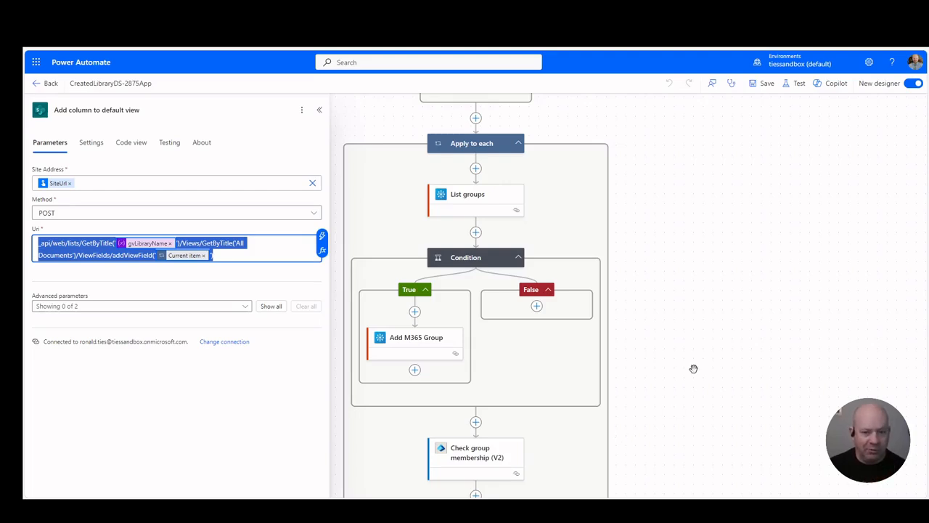
{"action": "left_click", "coordinate": [470, 199]}
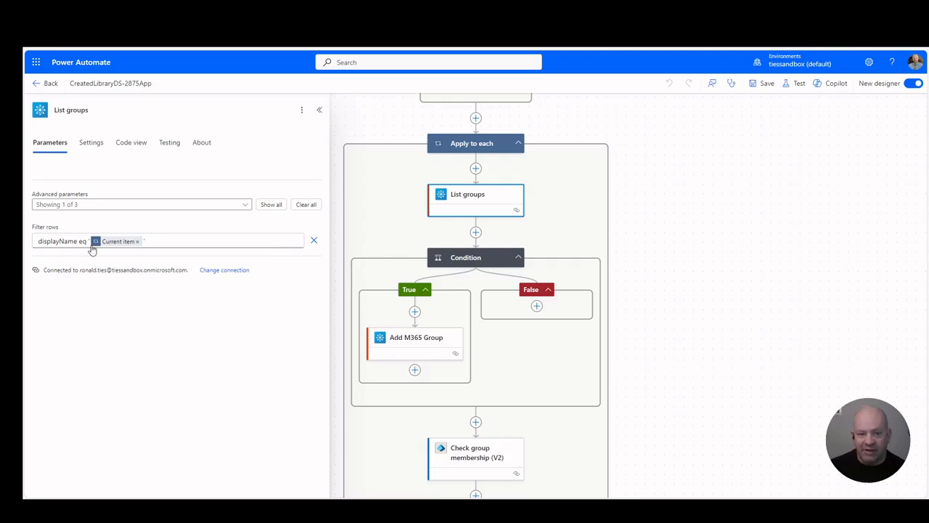
{"action": "left_click", "coordinate": [471, 260]}
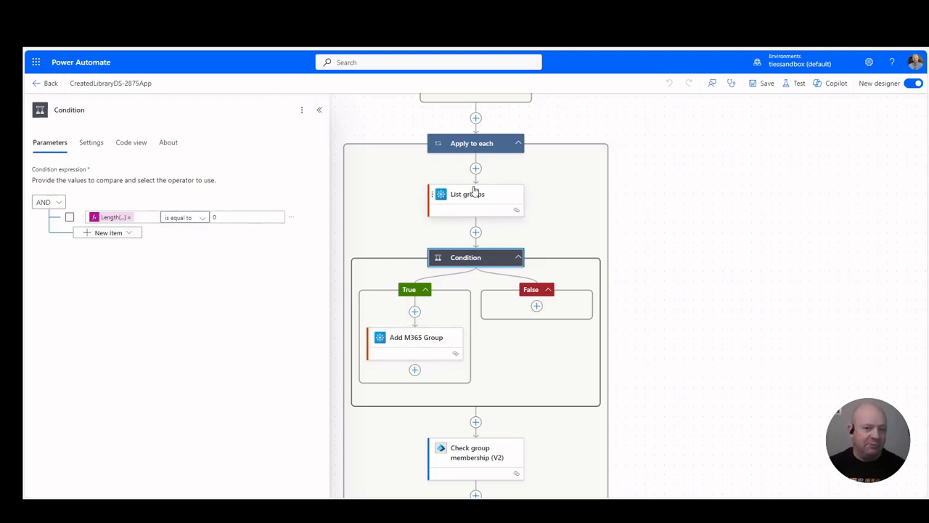
Step: Examine the Add M365 Group action's Graph URI and the replace expression used for its mailNickname
{"action": "left_click", "coordinate": [409, 346]}
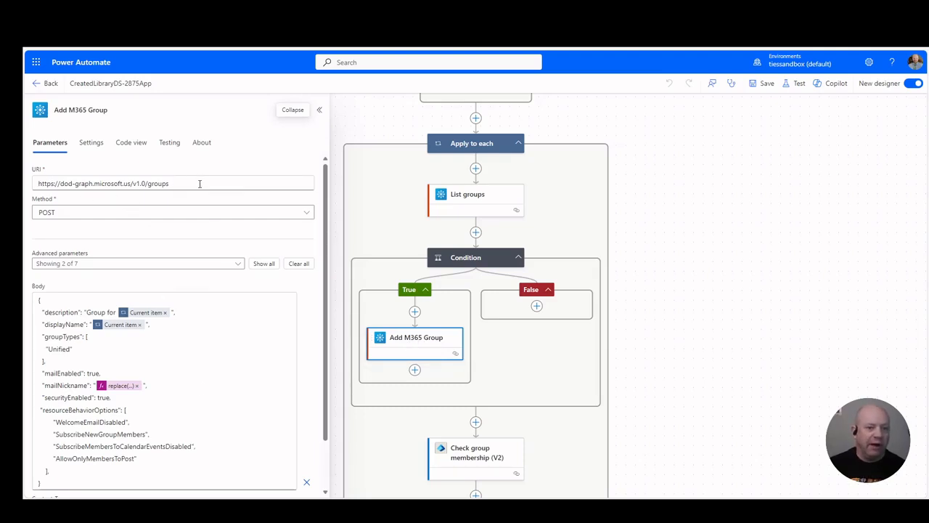
{"action": "left_click_drag", "start_coordinate": [200, 184], "coordinate": [36, 184]}
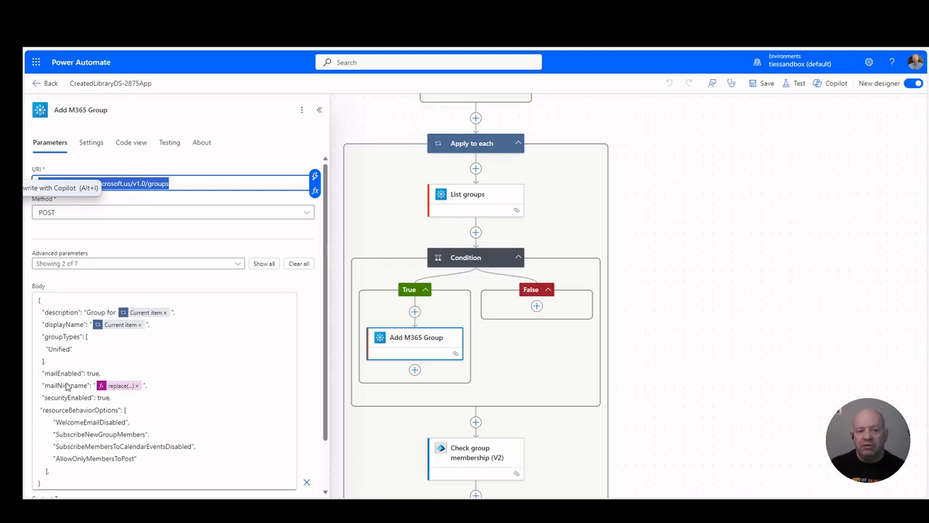
{"action": "left_click", "coordinate": [117, 387]}
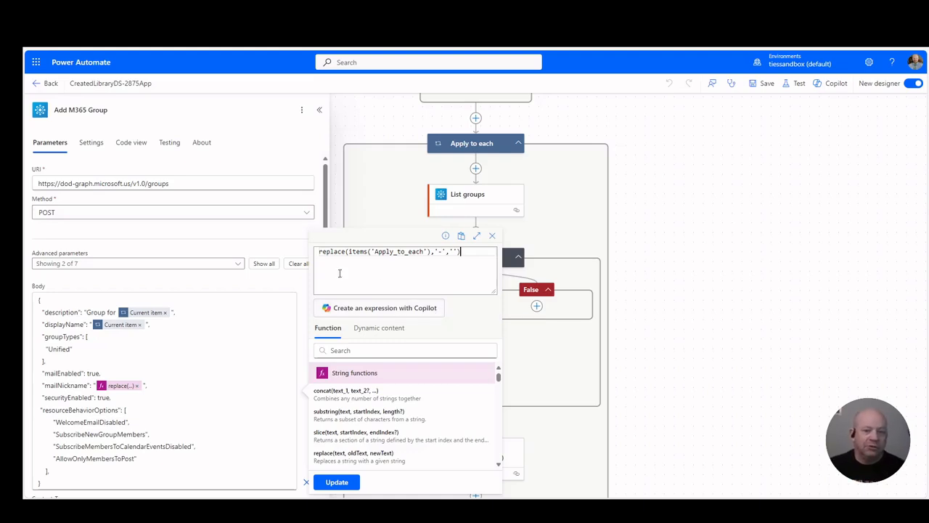
{"action": "type", "text": "'"}
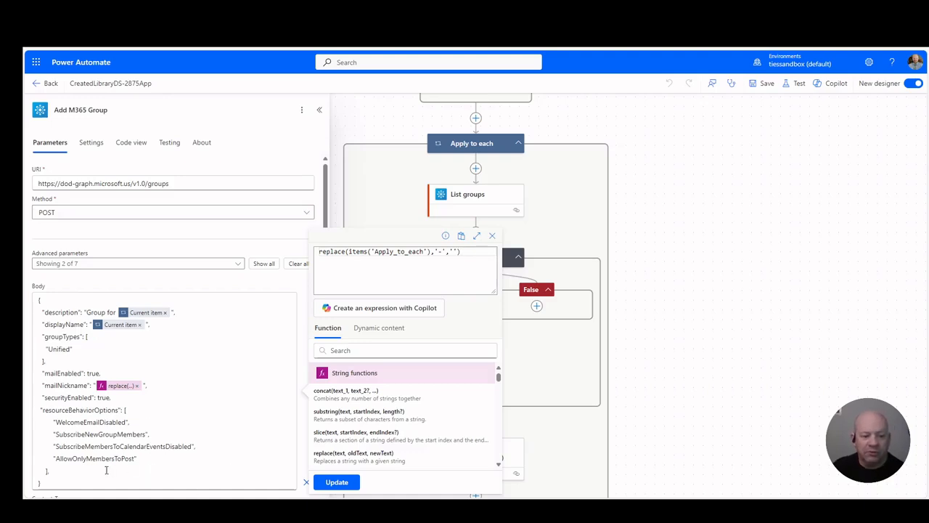
Step: Close the expression editor and review the description through securityEnabled properties in the Add M365 Group request body
{"action": "left_click", "coordinate": [186, 444]}
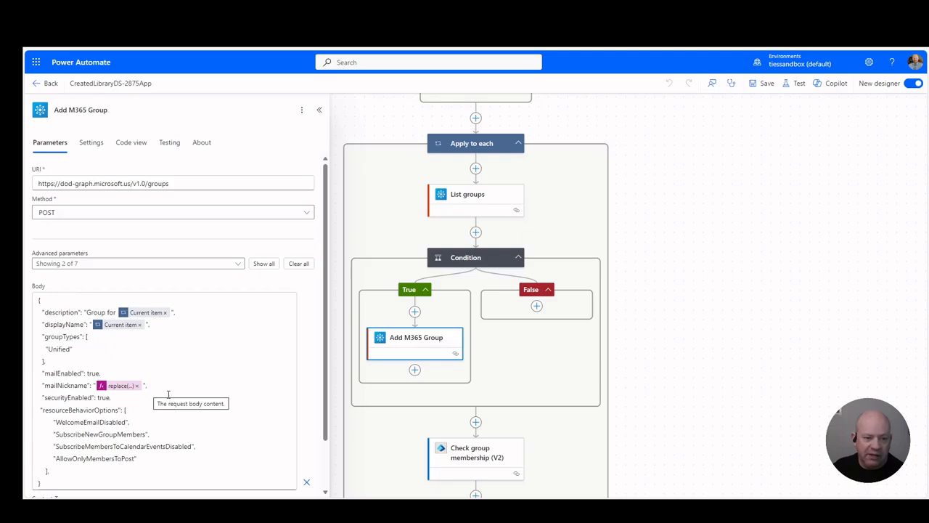
{"action": "left_click_drag", "start_coordinate": [121, 399], "coordinate": [24, 312]}
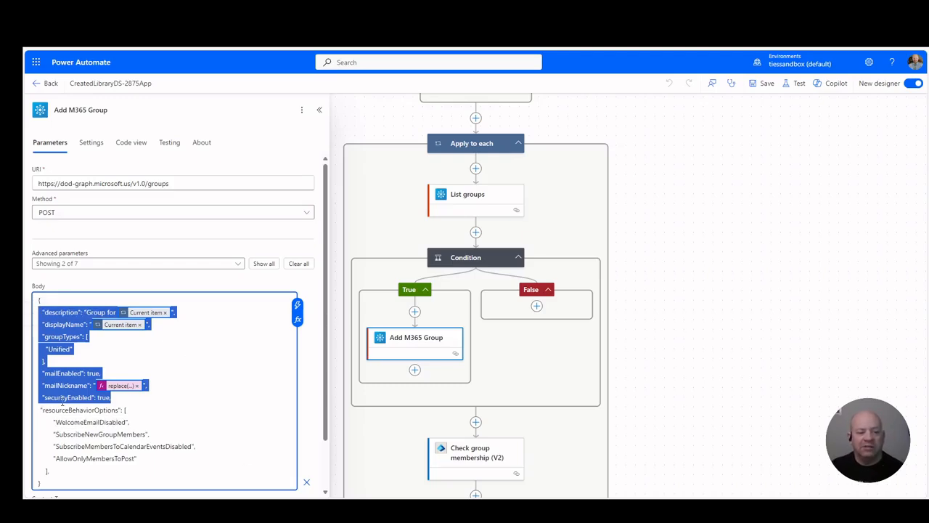
{"action": "left_click", "coordinate": [221, 423]}
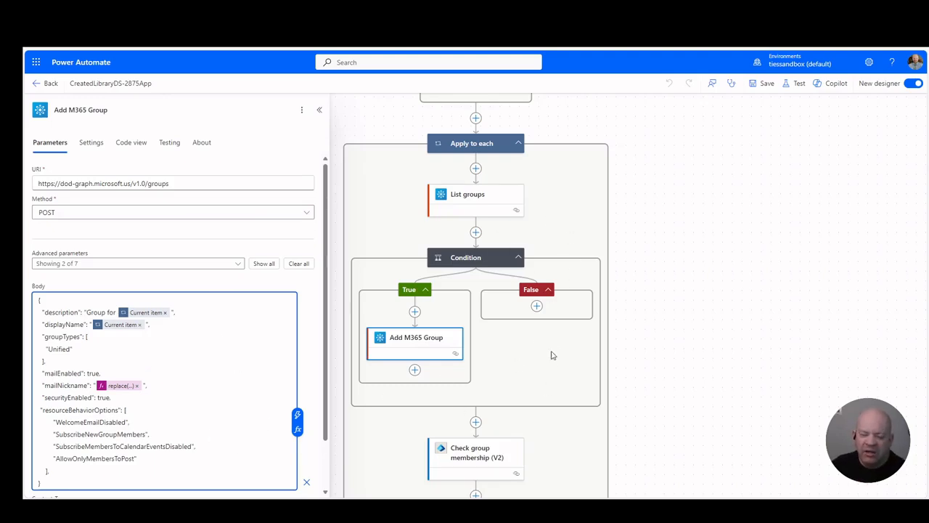
Step: Examine the Condition 2 expression and the URI, method and body of the Owner Side - Add as Member - Step 1 action
{"action": "scroll", "coordinate": [672, 373], "scroll_direction": "down", "scroll_amount": 5}
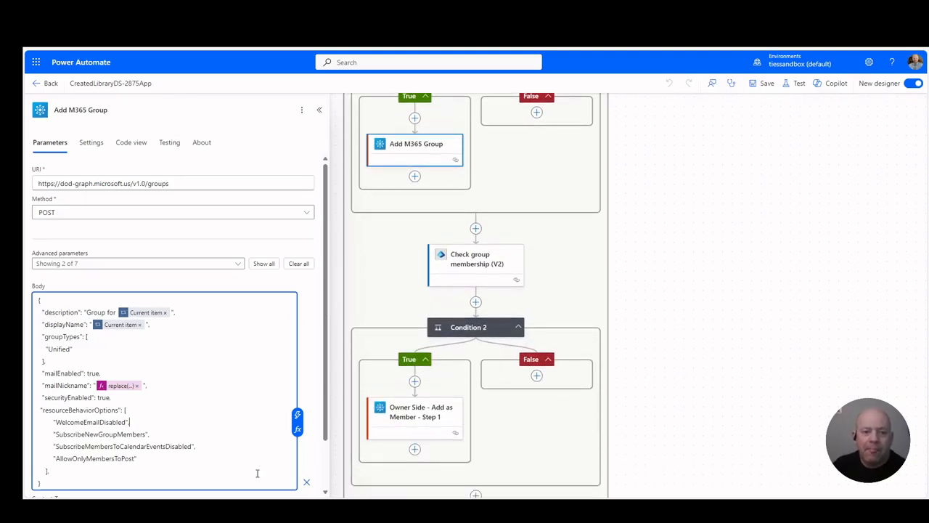
{"action": "scroll", "coordinate": [660, 232], "scroll_direction": "up", "scroll_amount": 4}
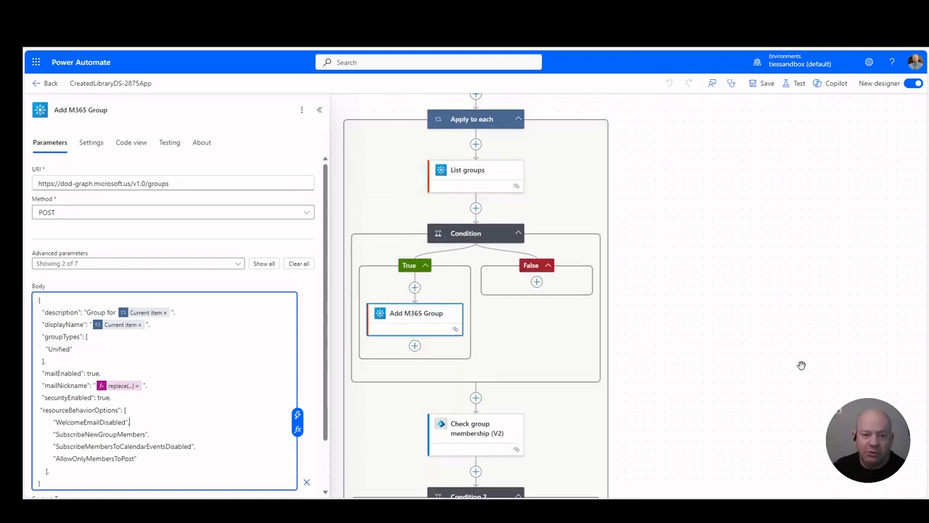
{"action": "scroll", "coordinate": [803, 366], "scroll_direction": "down", "scroll_amount": 4}
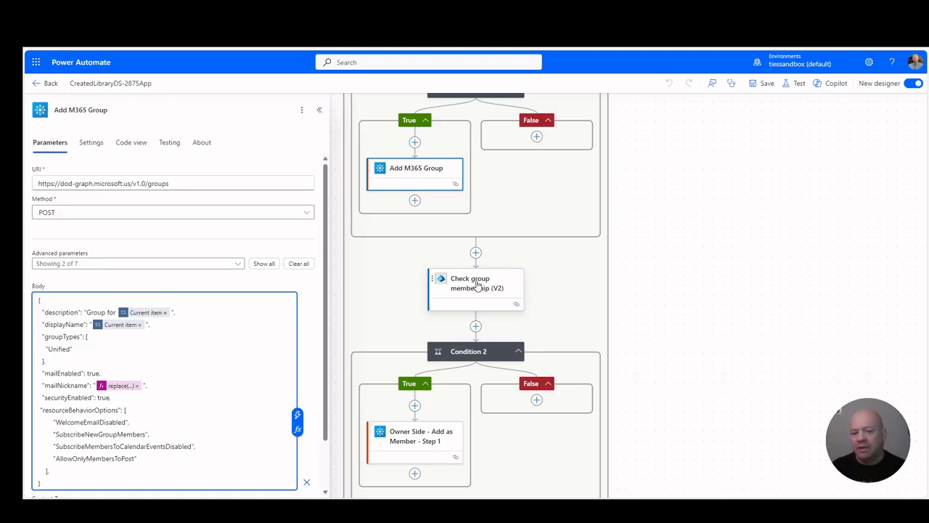
{"action": "left_click", "coordinate": [486, 353]}
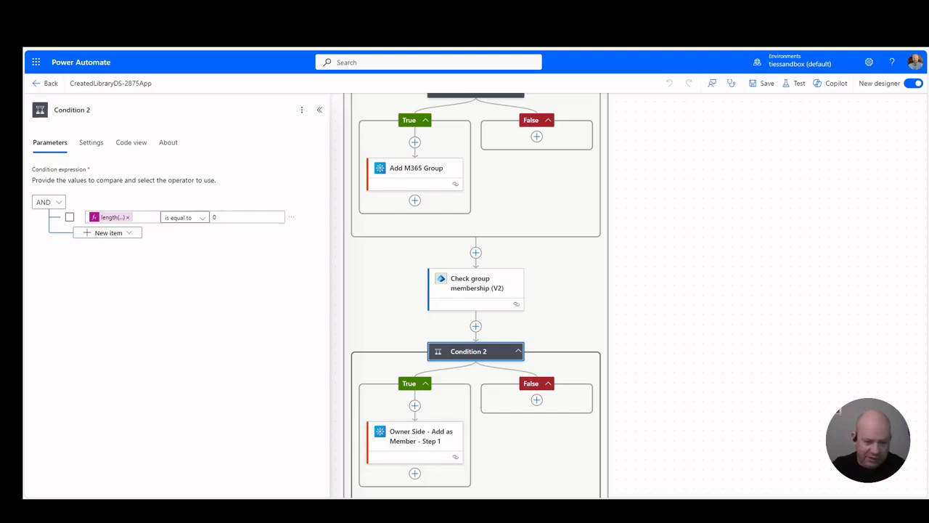
{"action": "left_click", "coordinate": [404, 442]}
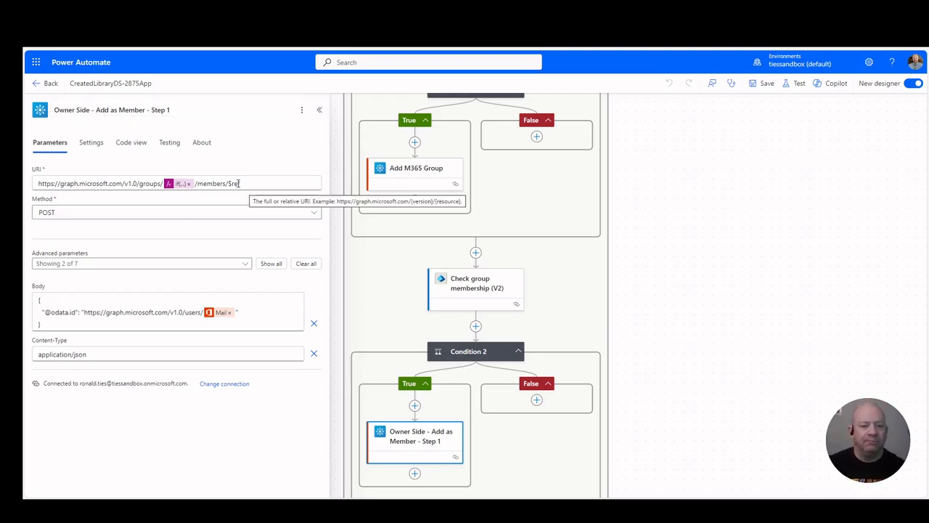
{"action": "scroll", "coordinate": [556, 393], "scroll_direction": "down", "scroll_amount": 3}
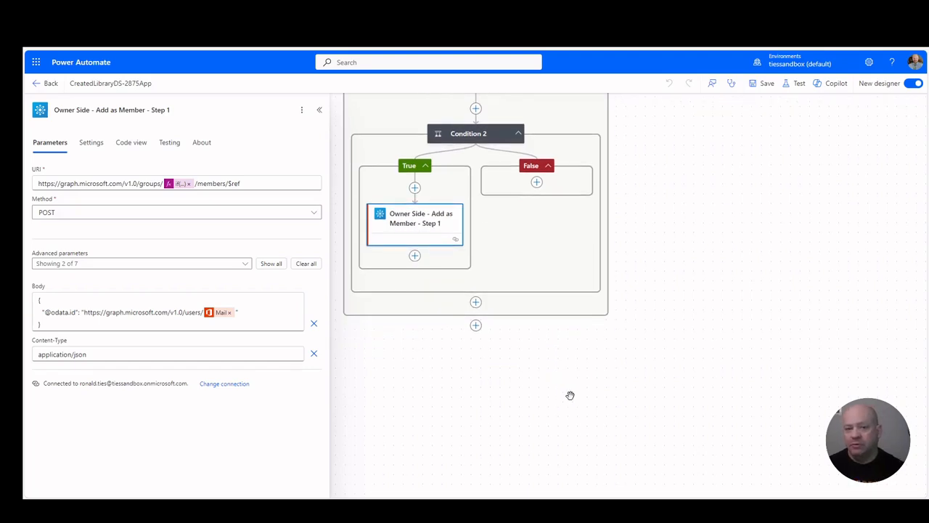
Step: Leave the designer without saving and reopen the CreatedLibraryDS-2875App flow for editing from the flows list
{"action": "left_click", "coordinate": [39, 84]}
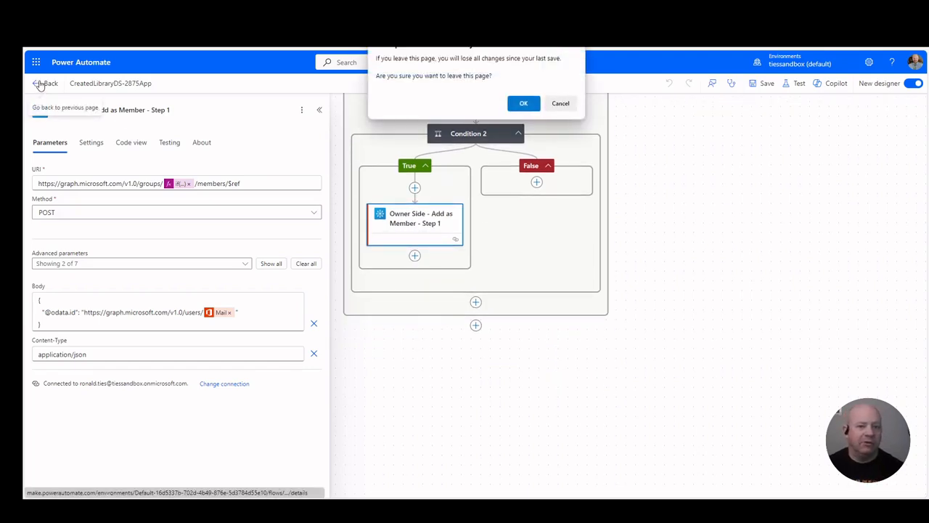
{"action": "left_click", "coordinate": [524, 104]}
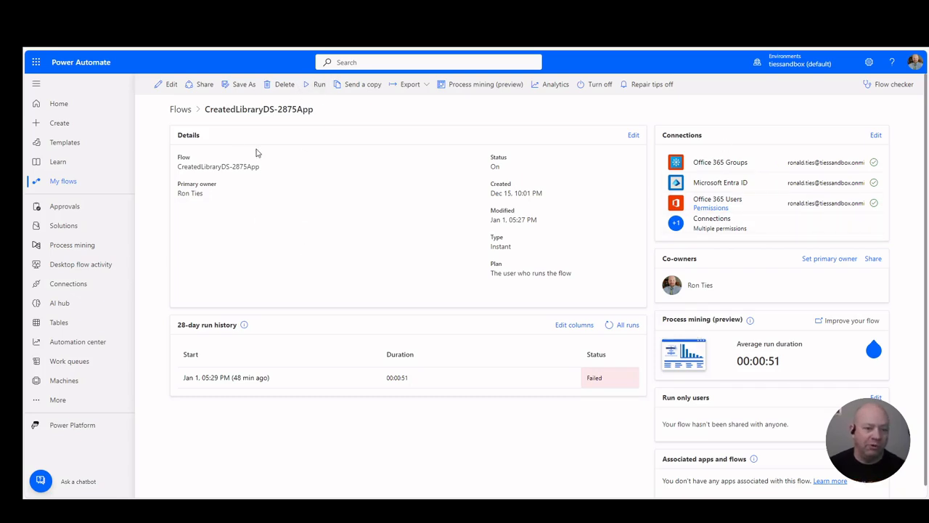
{"action": "left_click", "coordinate": [181, 110]}
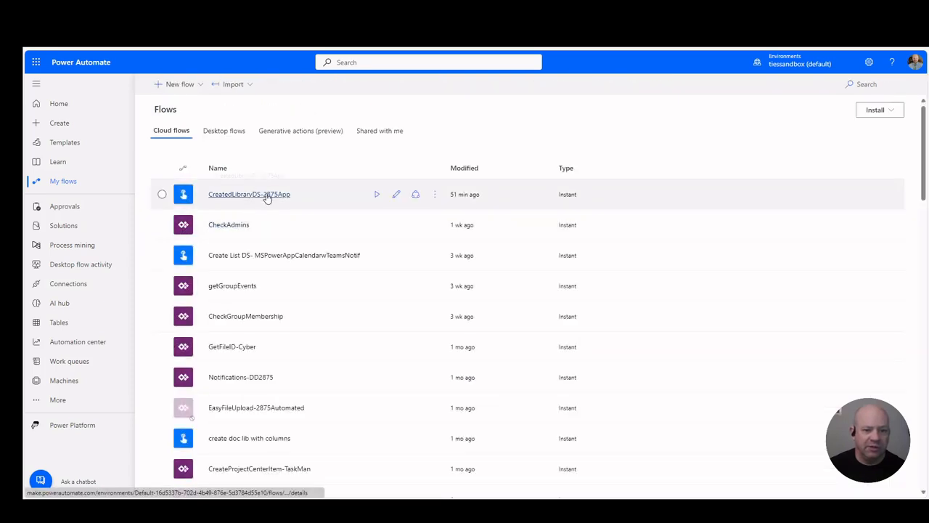
{"action": "left_click", "coordinate": [260, 196]}
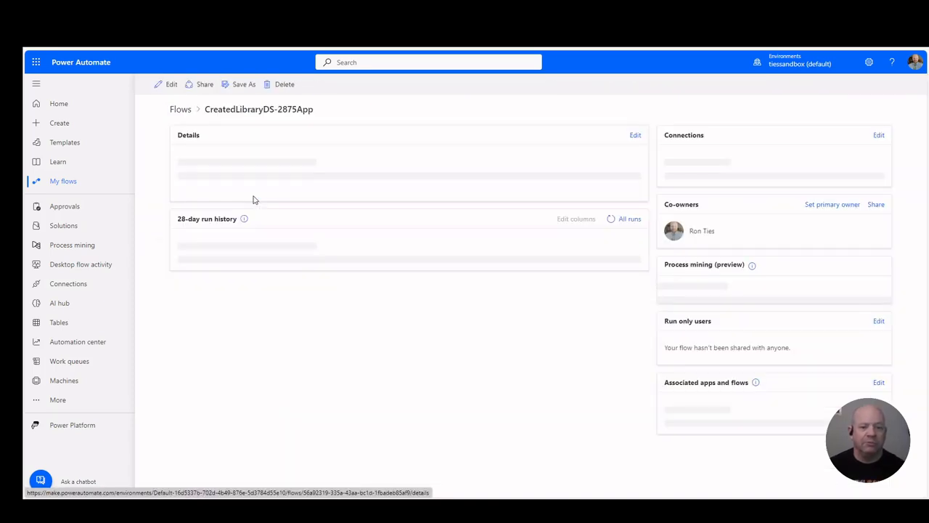
{"action": "left_click", "coordinate": [167, 85]}
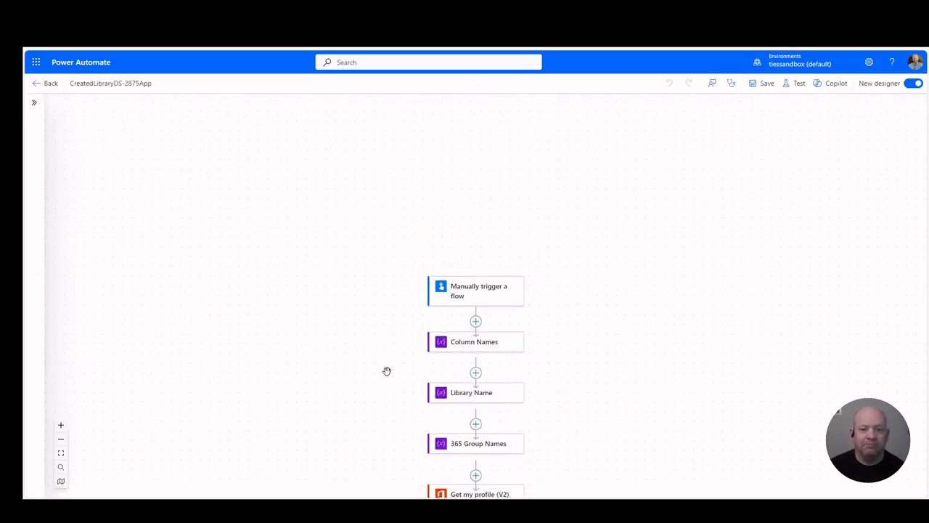
{"action": "scroll", "coordinate": [387, 371], "scroll_direction": "down", "scroll_amount": 4}
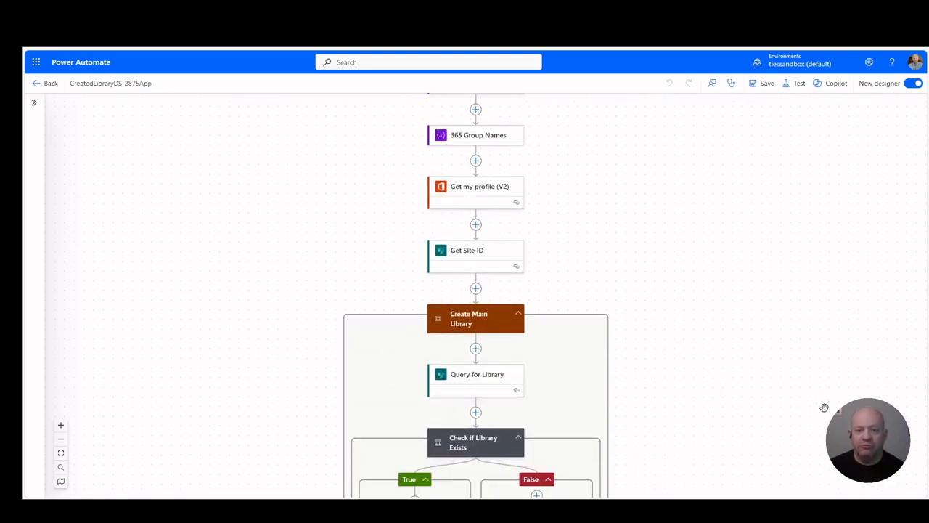
{"action": "left_click", "coordinate": [475, 289]}
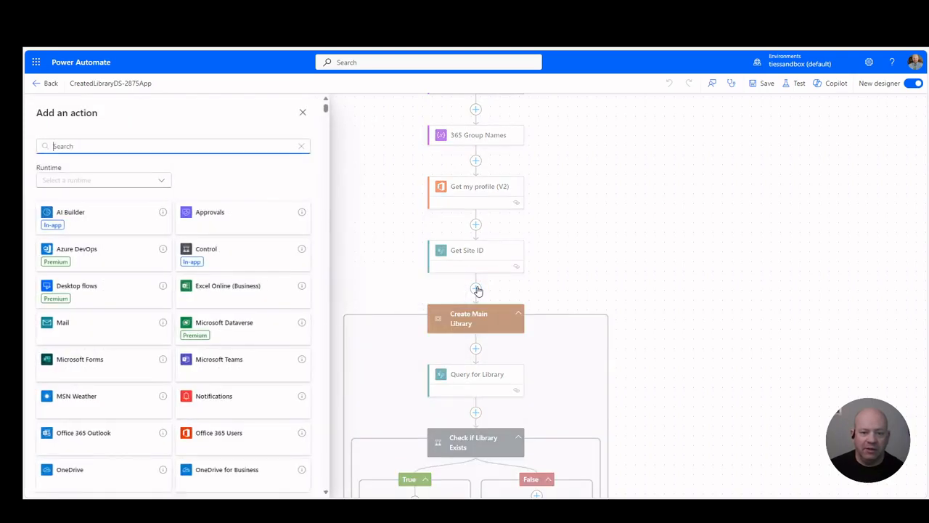
{"action": "left_click", "coordinate": [593, 285]}
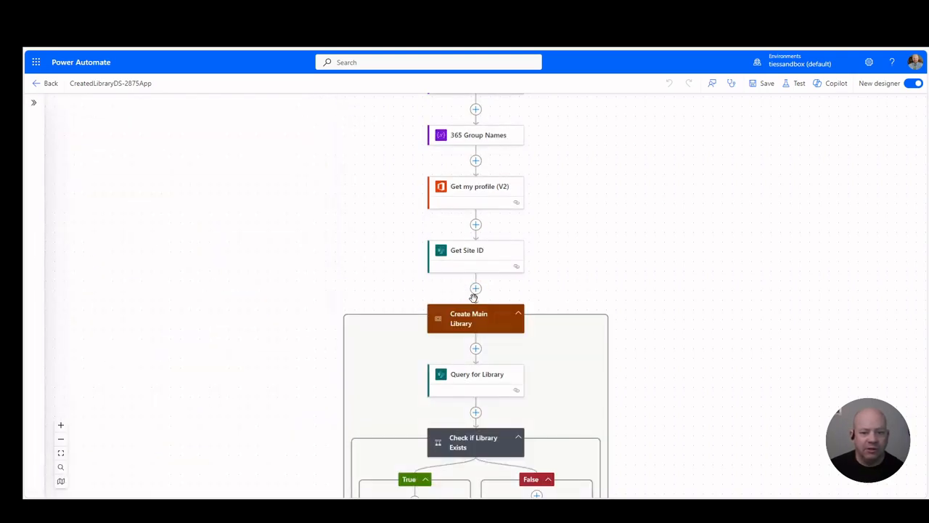
{"action": "left_click", "coordinate": [475, 289]}
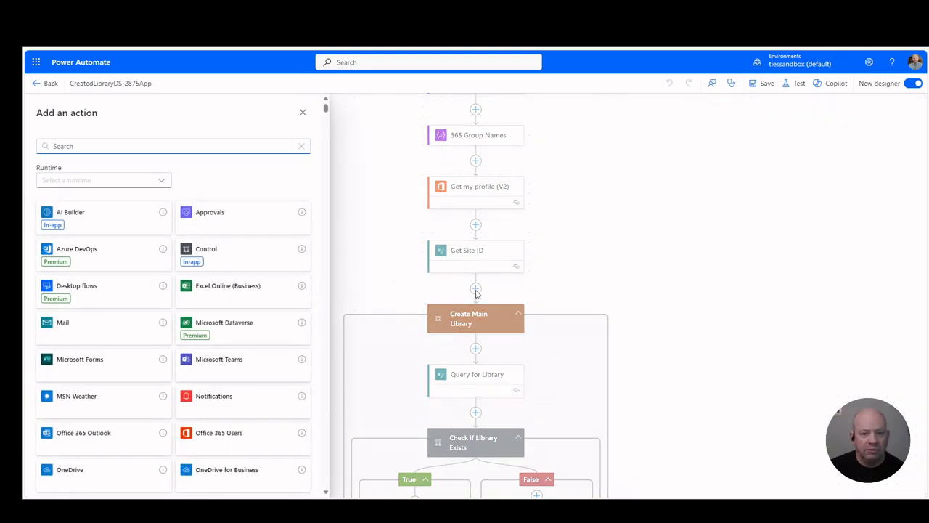
{"action": "left_click", "coordinate": [475, 225]}
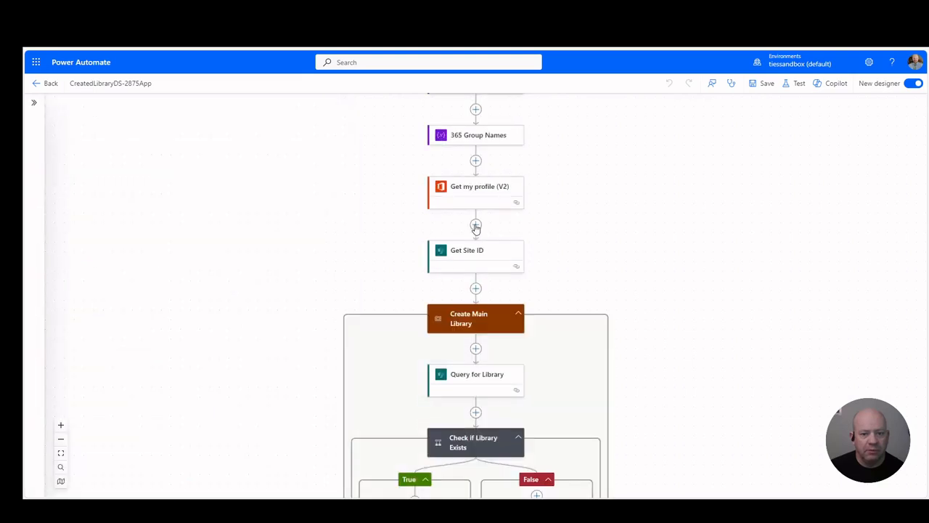
{"action": "left_click", "coordinate": [475, 226]}
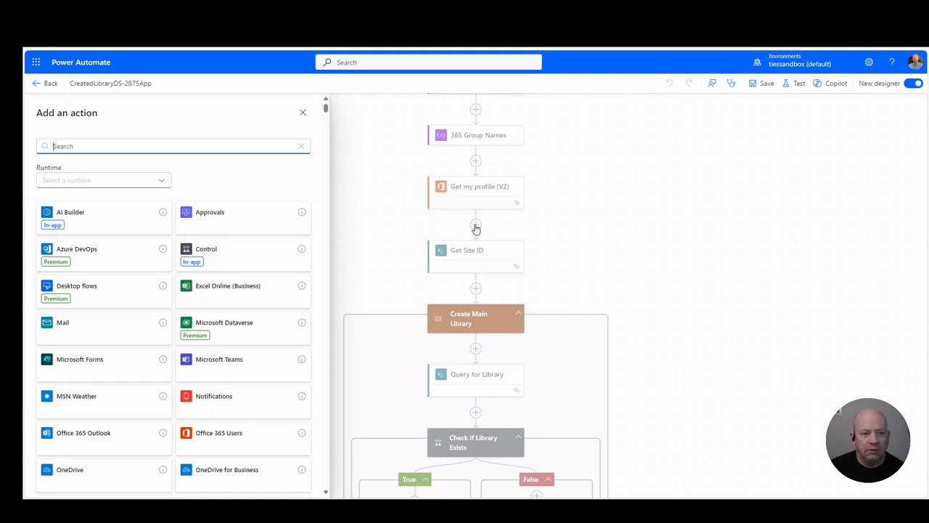
{"action": "left_click", "coordinate": [303, 114]}
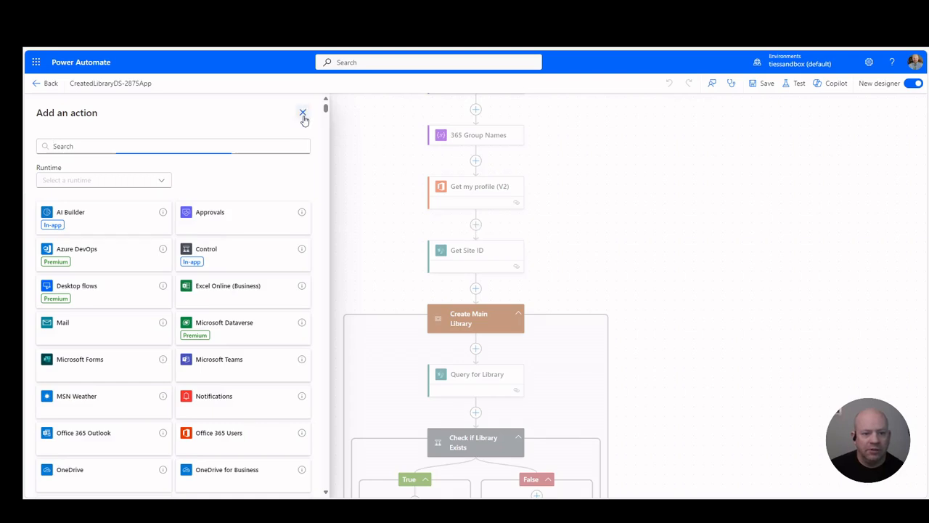
{"action": "left_click", "coordinate": [476, 288]}
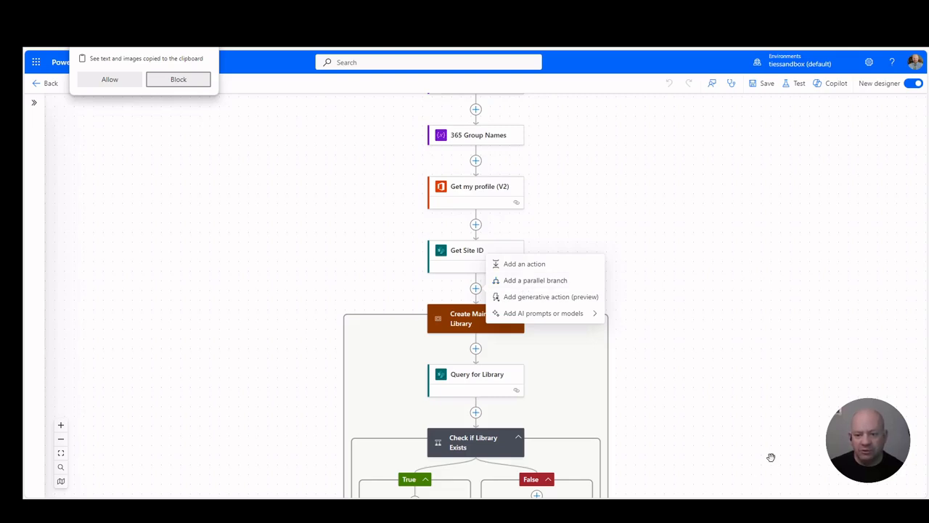
{"action": "left_click", "coordinate": [662, 249]}
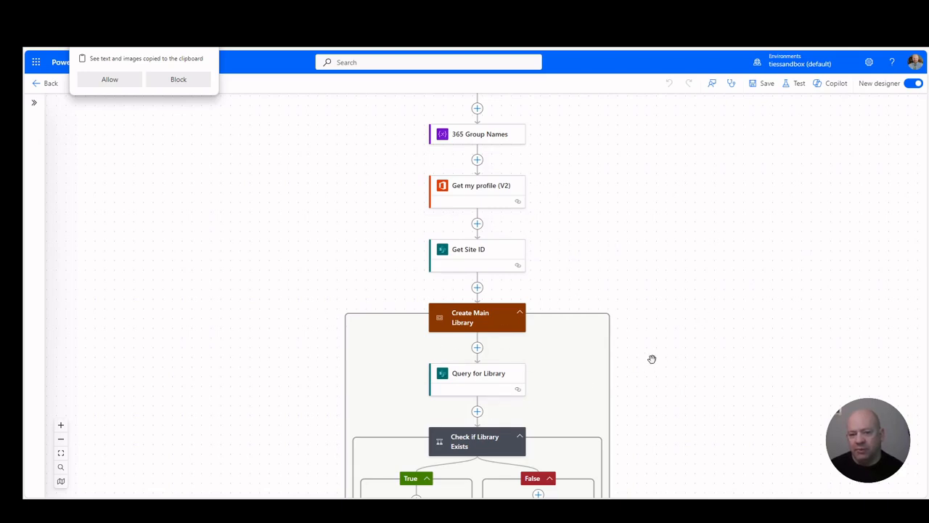
Step: Review the flow's structure from the manual trigger through the Create Main Library and Status-RejectionReason-SMOCode scopes
{"action": "scroll", "coordinate": [652, 358], "scroll_direction": "down", "scroll_amount": 4}
{"action": "scroll", "coordinate": [652, 358], "scroll_direction": "down", "scroll_amount": 2}
{"action": "scroll", "coordinate": [651, 358], "scroll_direction": "up", "scroll_amount": 4}
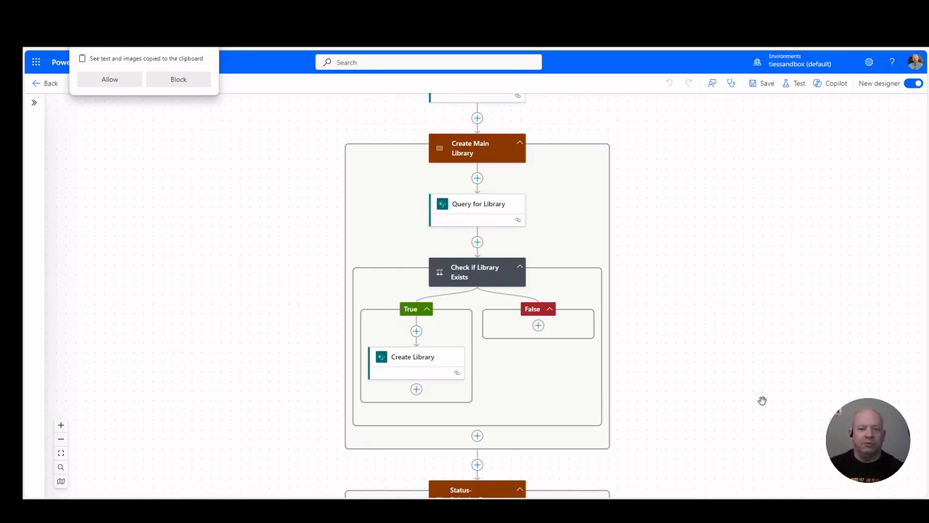
{"action": "scroll", "coordinate": [759, 363], "scroll_direction": "up", "scroll_amount": 2}
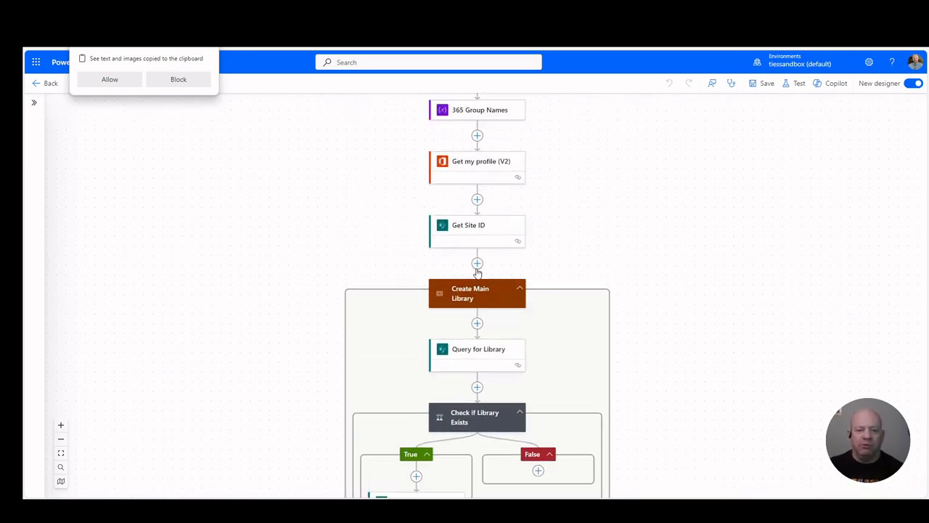
{"action": "scroll", "coordinate": [559, 243], "scroll_direction": "up", "scroll_amount": 2}
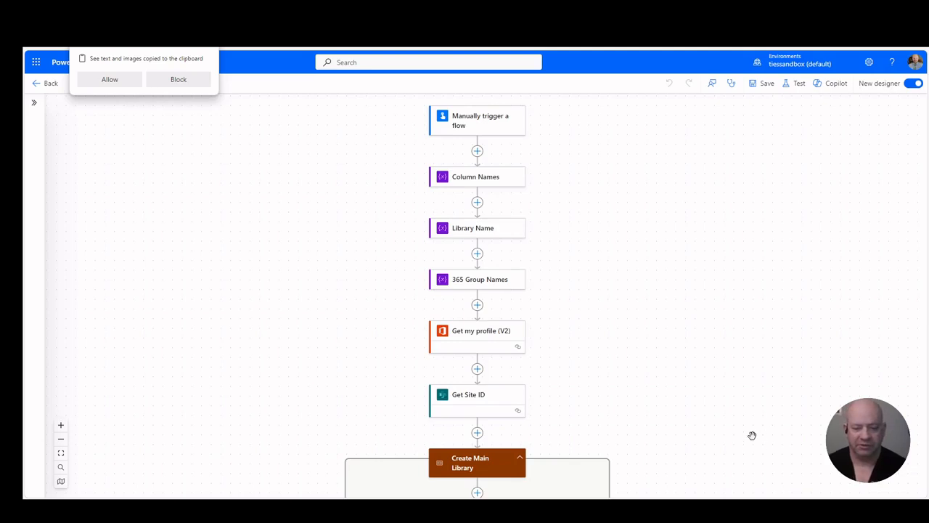
{"action": "scroll", "coordinate": [752, 437], "scroll_direction": "down", "scroll_amount": 5}
{"action": "scroll", "coordinate": [752, 436], "scroll_direction": "down", "scroll_amount": 3}
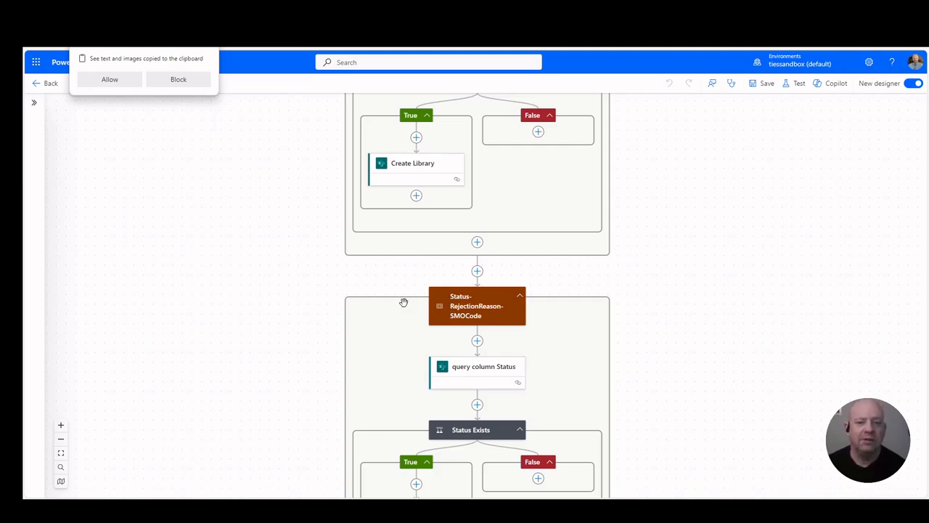
Step: Allow the site to see text and images copied to the clipboard
{"action": "left_click", "coordinate": [111, 79]}
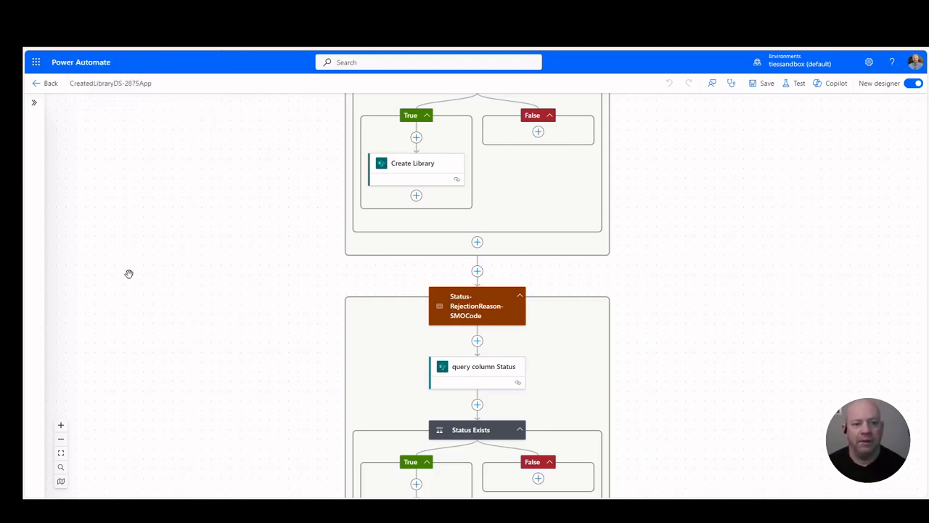
{"action": "scroll", "coordinate": [642, 380], "scroll_direction": "up", "scroll_amount": 2}
{"action": "scroll", "coordinate": [642, 380], "scroll_direction": "up", "scroll_amount": 10}
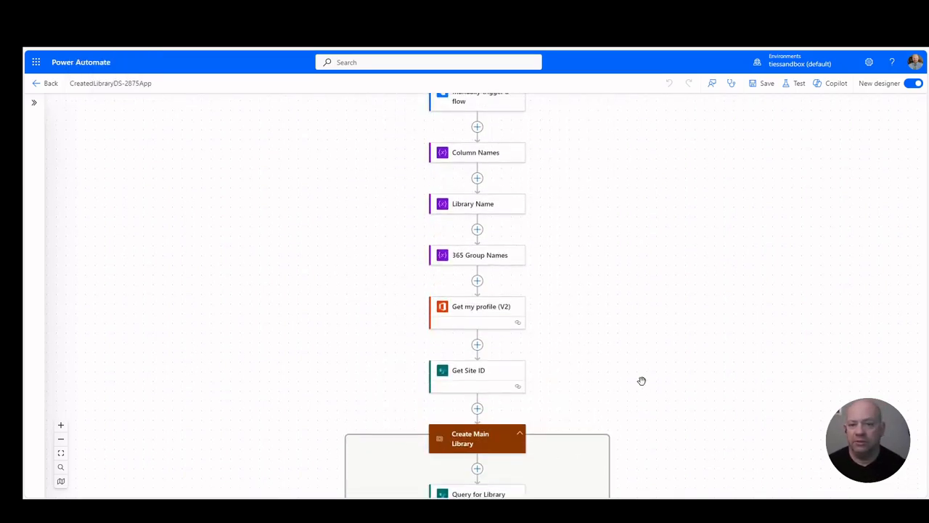
{"action": "scroll", "coordinate": [642, 380], "scroll_direction": "down", "scroll_amount": 3}
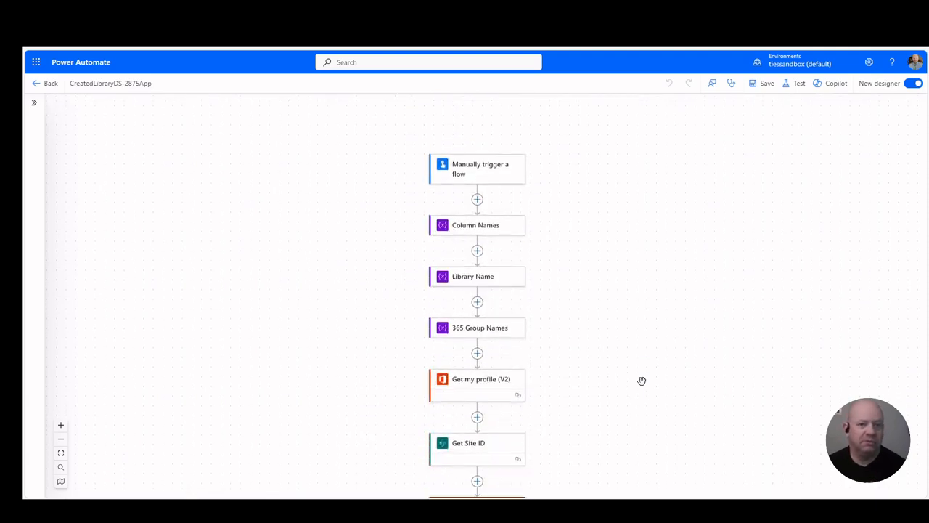